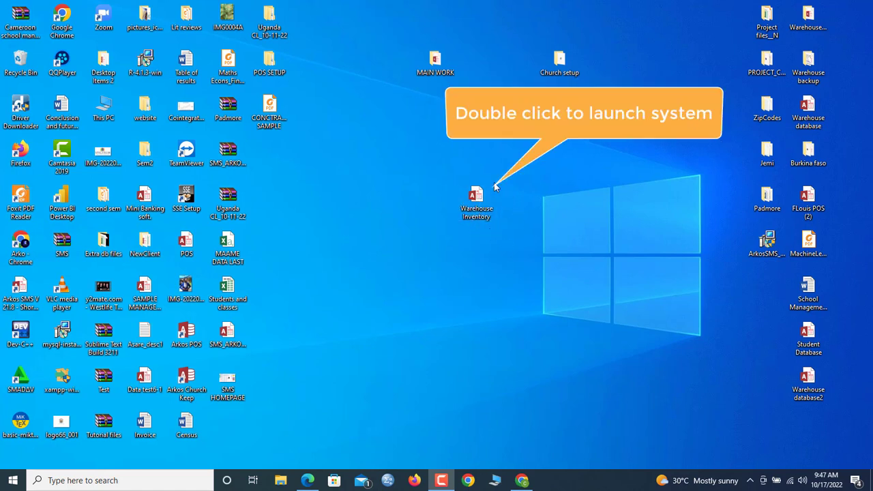
- Launch the Warehouse Inventory database from its desktop icon
double_click(473, 216)
- Log in as the first listed user with its username and password, acknowledging the success message
click(519, 158)
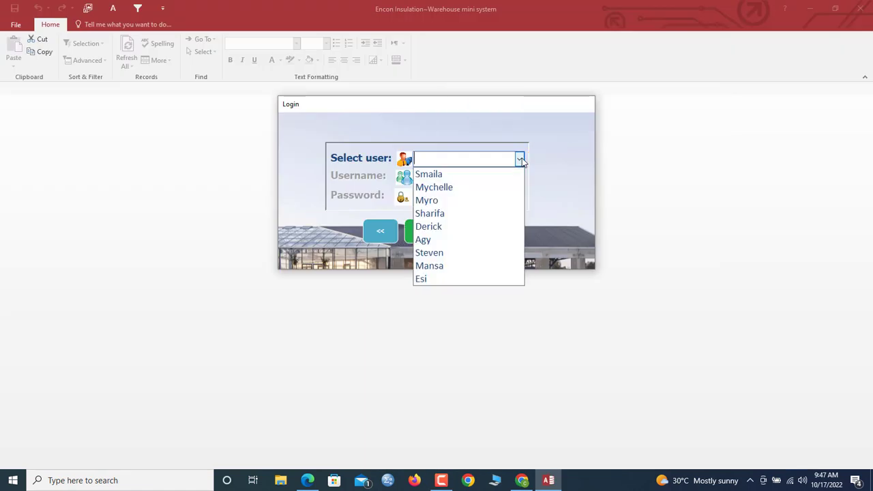
click(491, 173)
click(484, 173)
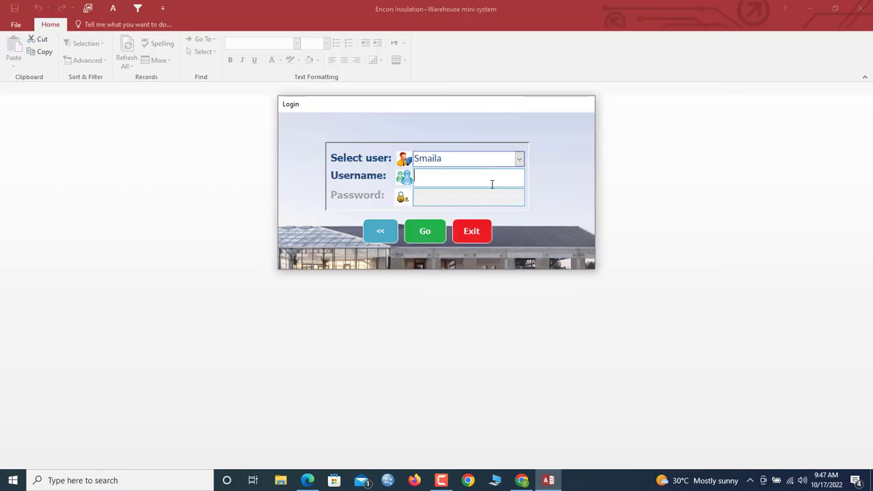
text(arkosmile)
key(Tab)
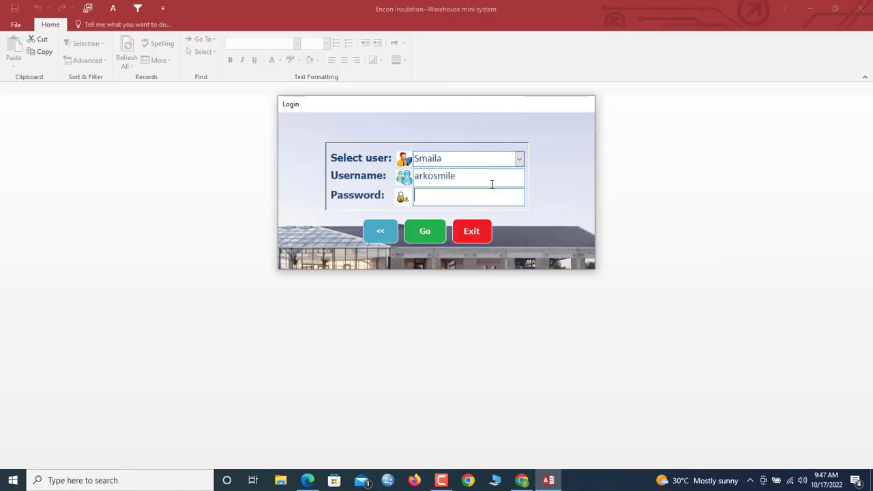
text(*****)
click(423, 236)
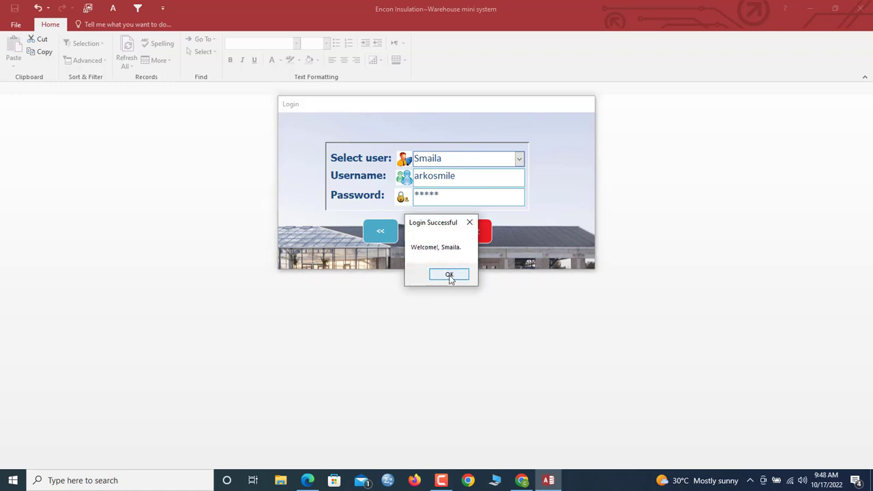
click(450, 274)
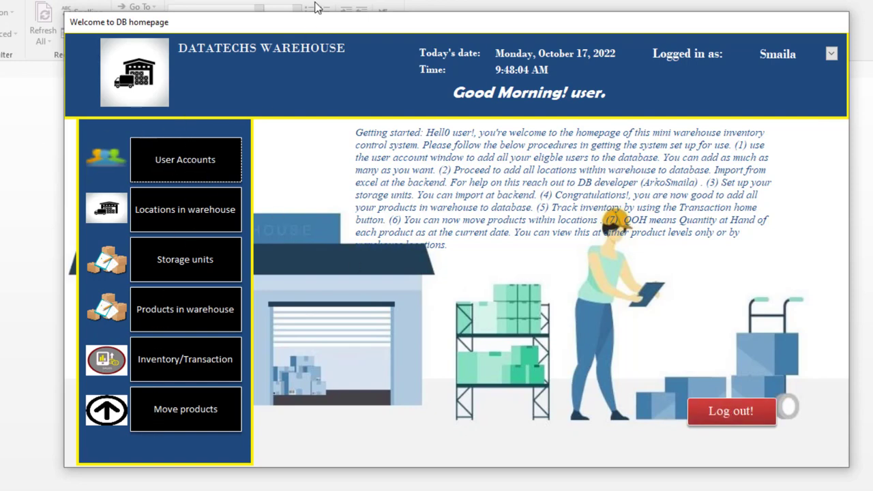
- Reposition the homepage window and bring up the User Accounts form
drag(305, 26, 302, 26)
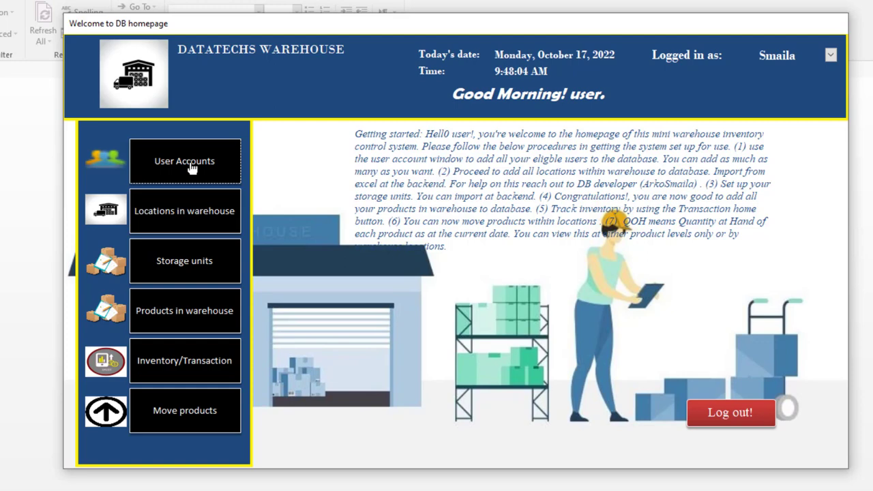
mouse_move(240, 32)
mouse_down()
mouse_move(197, 38)
mouse_move(273, 39)
mouse_move(252, 41)
mouse_up()
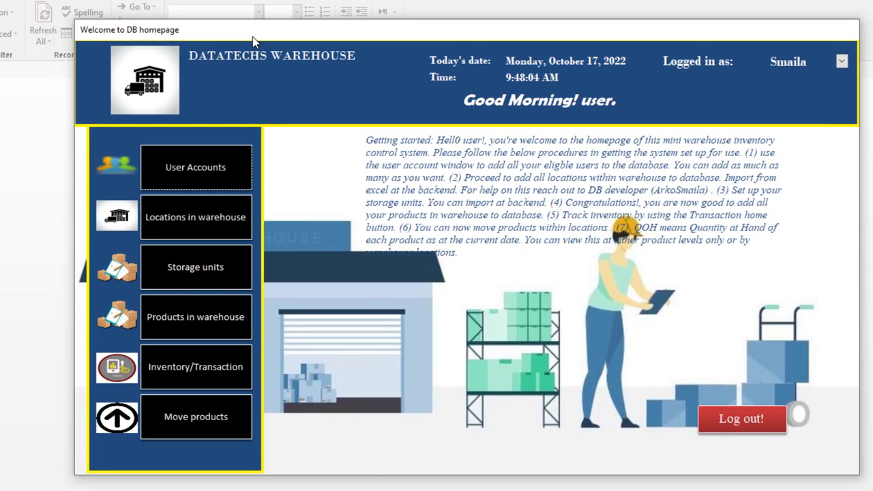
click(212, 176)
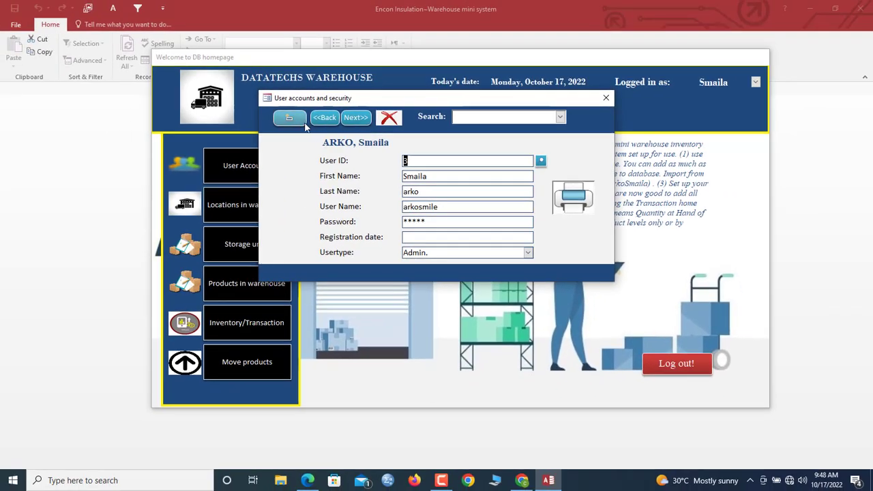
- Create a new Admin user record with first name, last name, user name and password
click(303, 121)
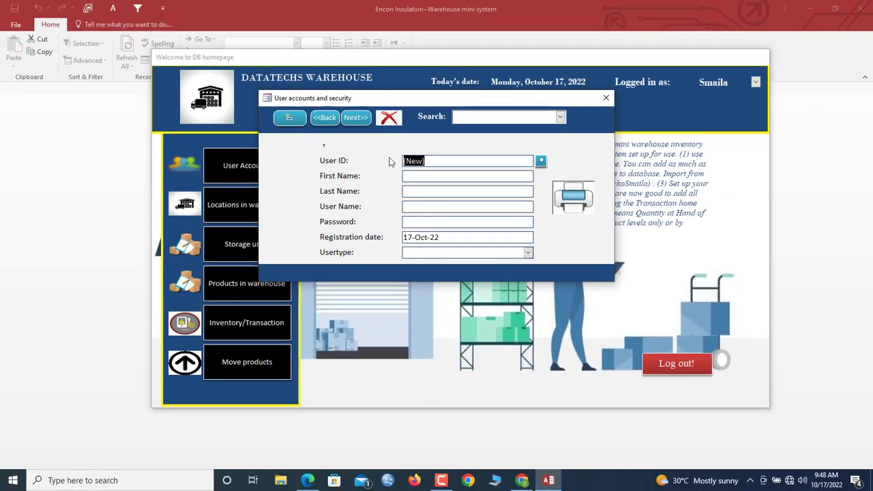
click(421, 175)
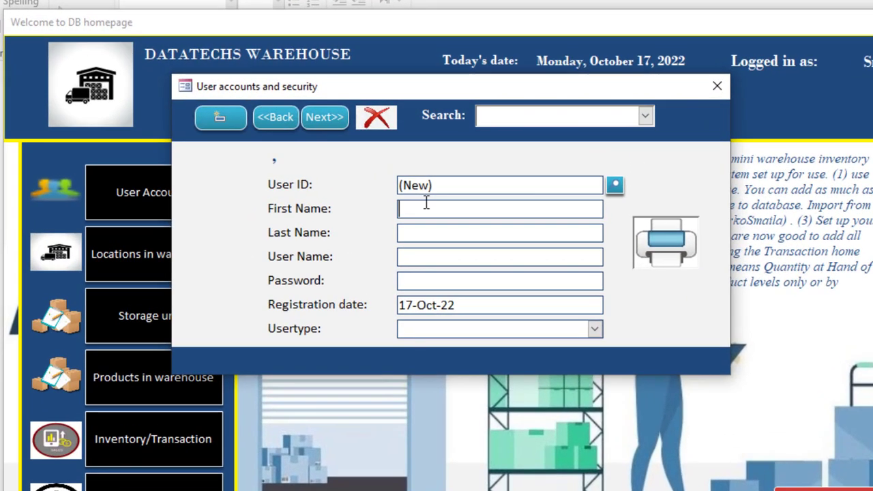
key(Tab)
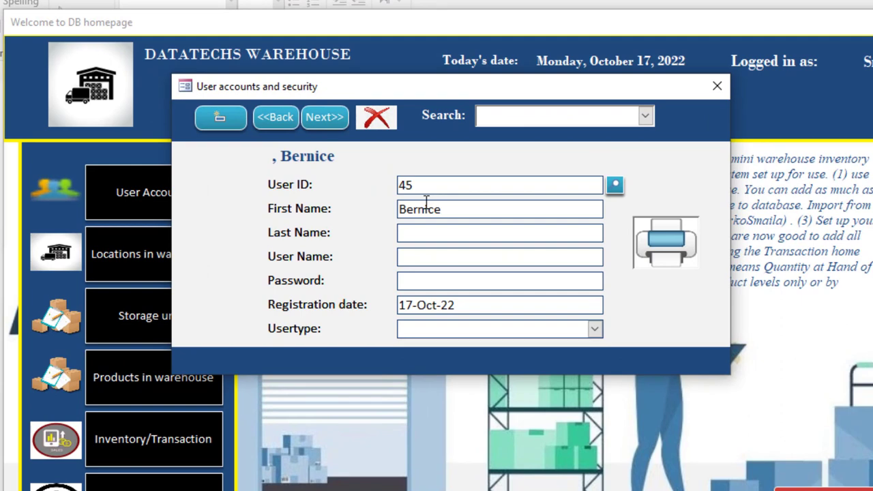
key(Tab)
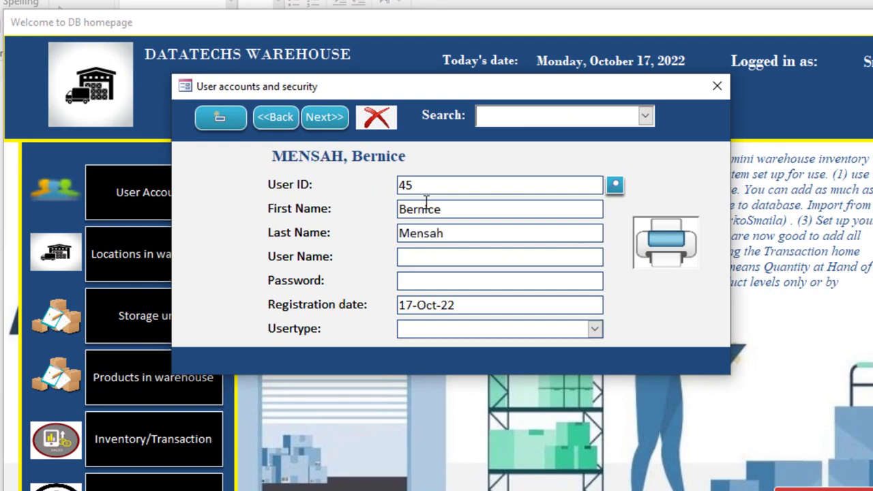
text(benny)
key(Tab)
text(****)
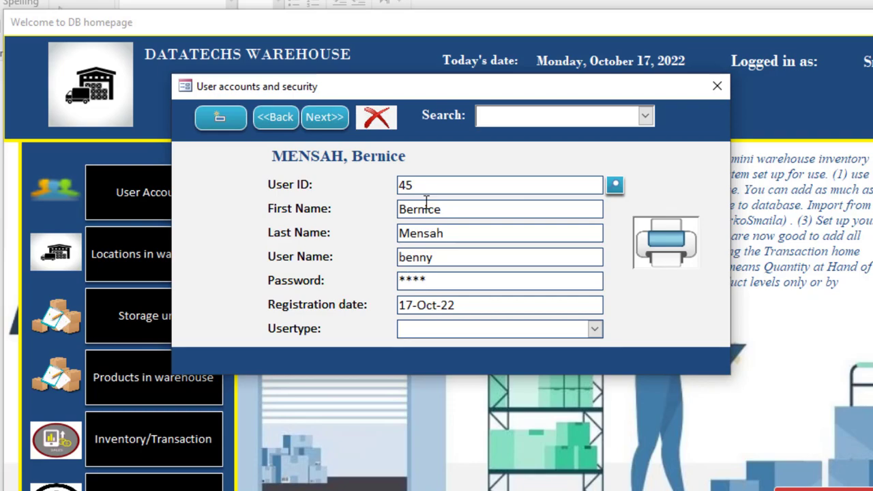
click(594, 330)
click(473, 347)
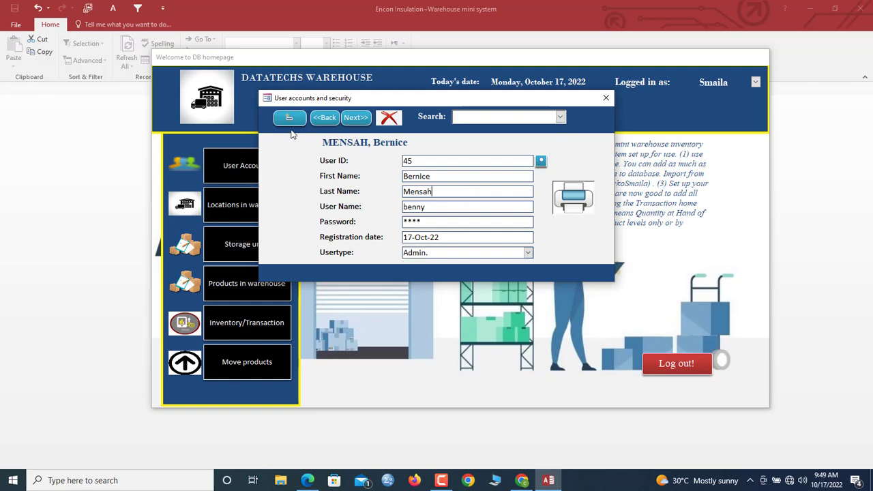
- Check the new user's account details report, then close it and the user accounts form
click(325, 117)
click(356, 118)
click(587, 202)
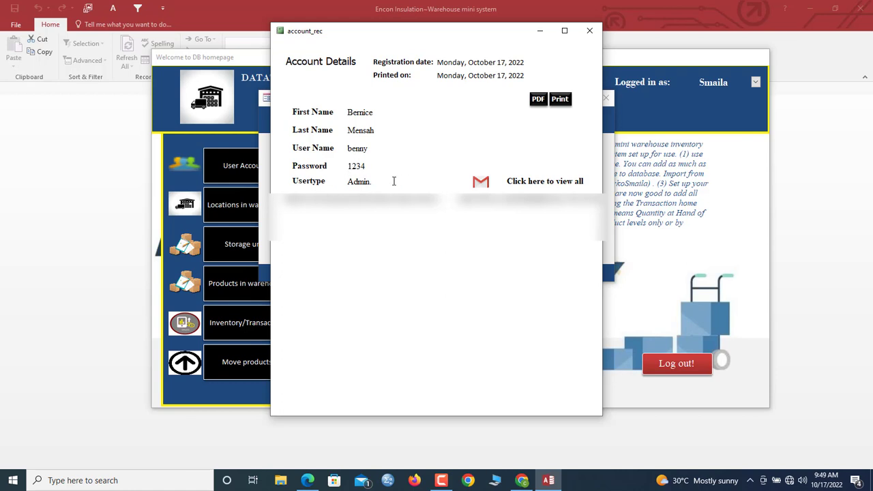
click(589, 31)
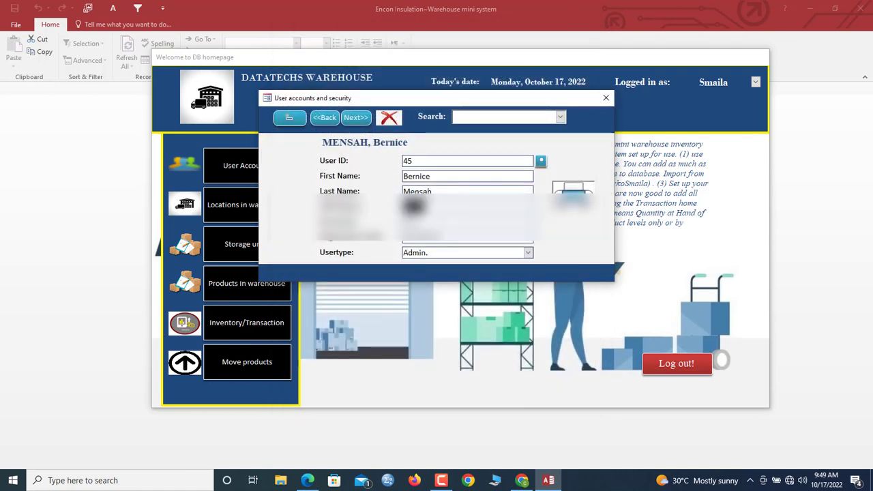
click(605, 98)
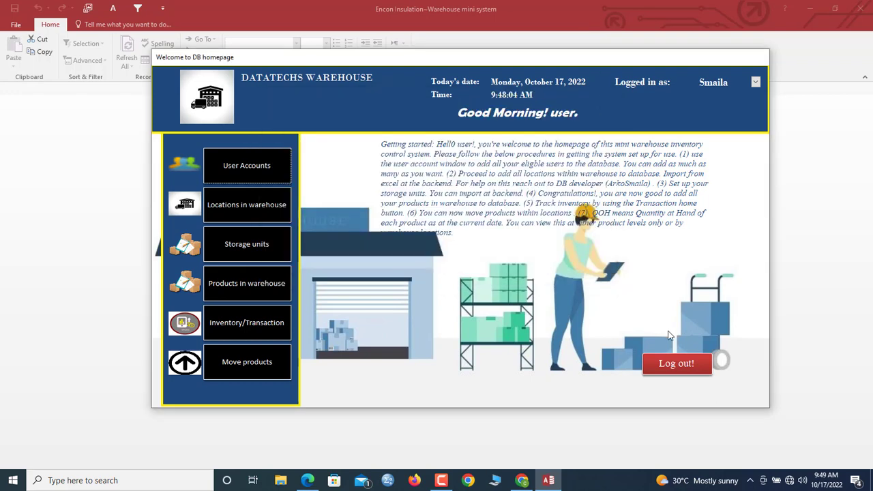
- Log out and log back in as the new user with its username and password
click(676, 365)
click(432, 284)
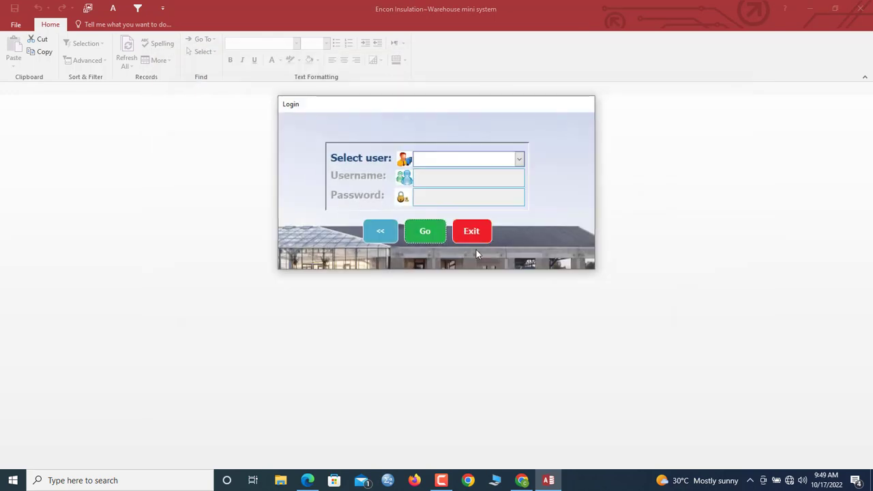
click(518, 159)
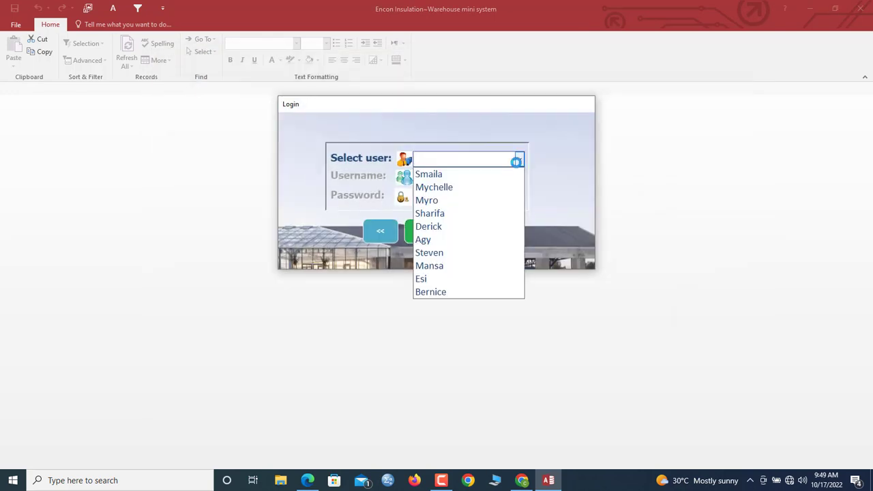
text(b)
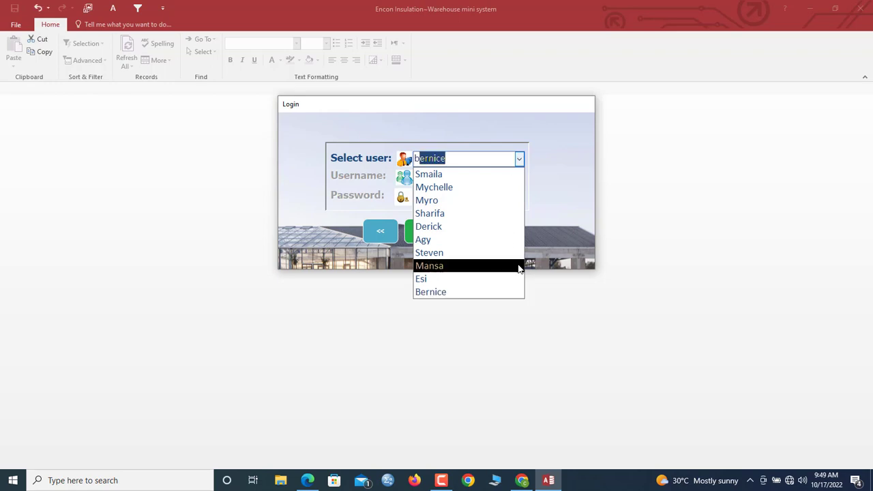
key(BackSpace)
key(BackSpace)
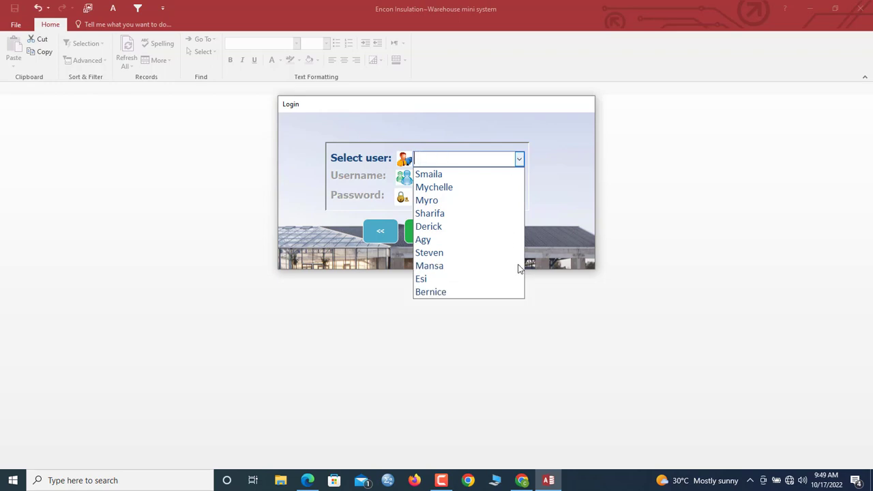
text(bernice)
key(Return)
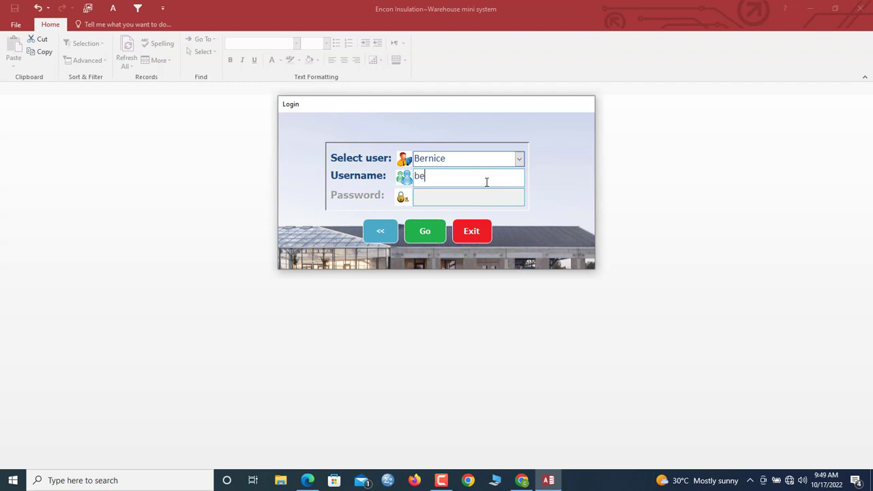
text(benny)
key(Tab)
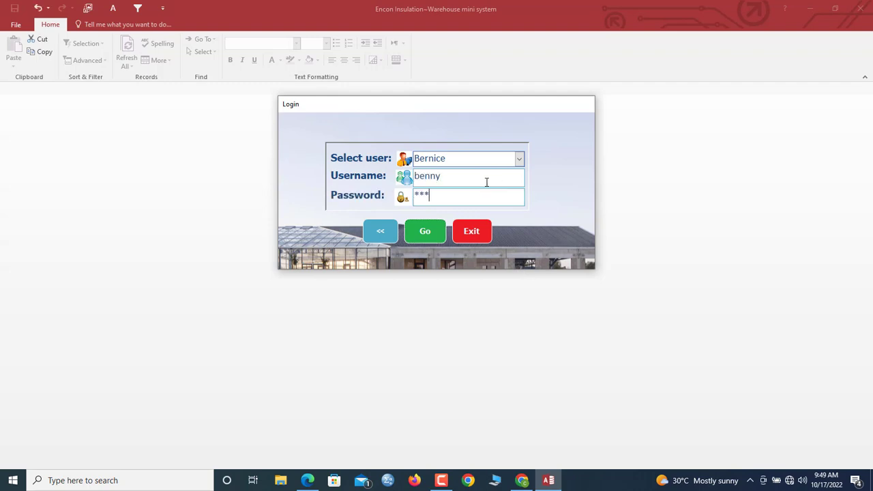
click(424, 229)
click(448, 275)
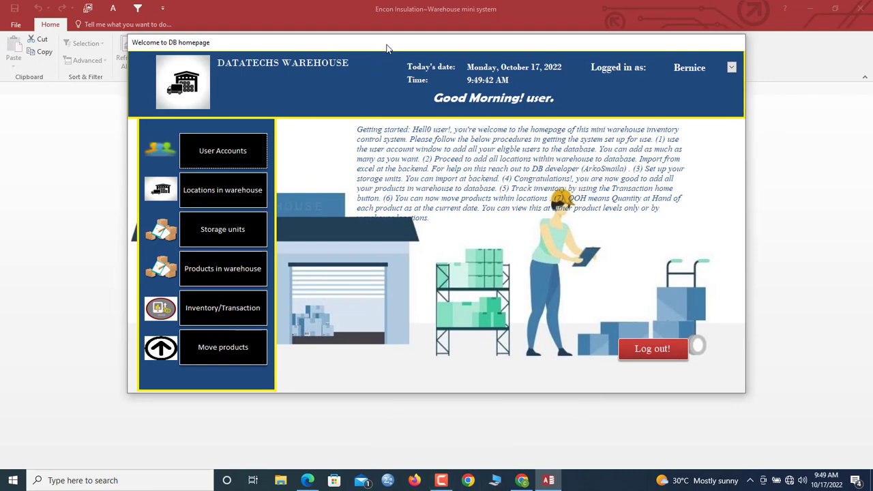
- Browse the warehouse location records, checking AA03's photo attachments without adding one
click(212, 193)
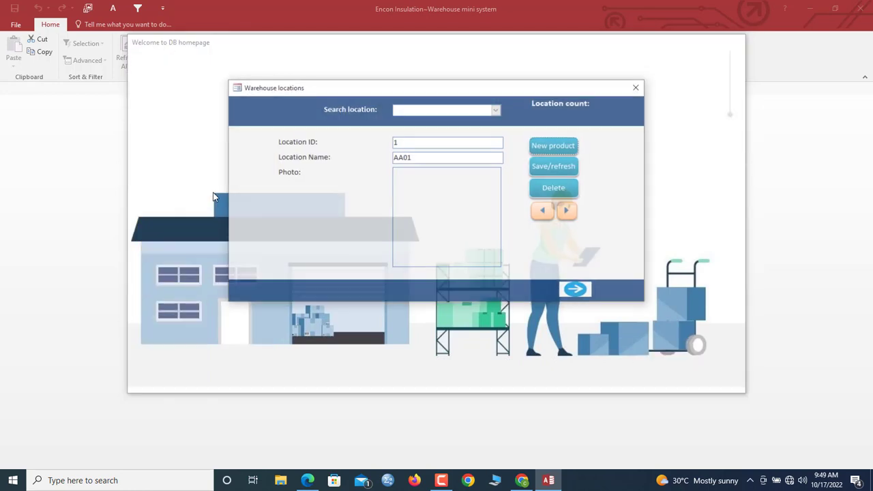
click(428, 157)
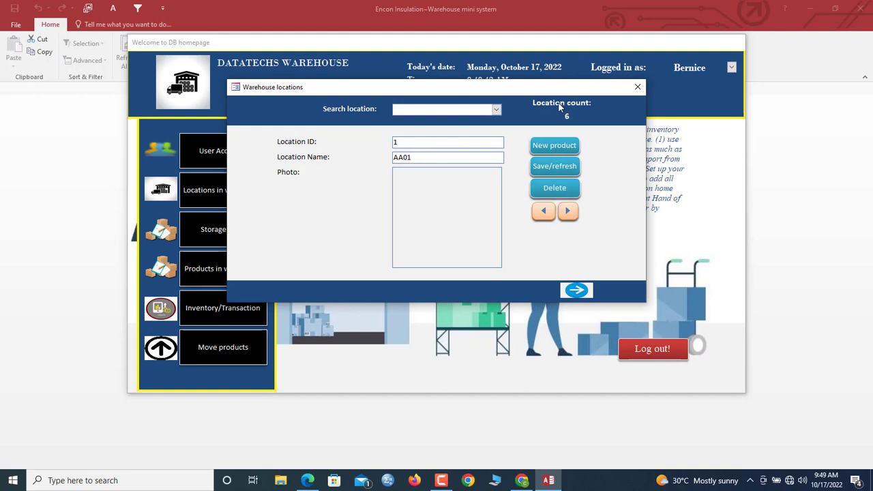
click(569, 214)
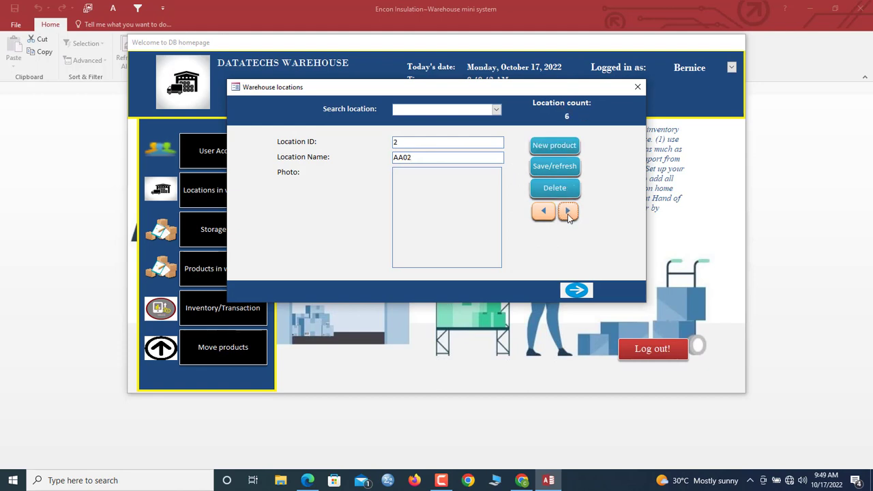
click(568, 214)
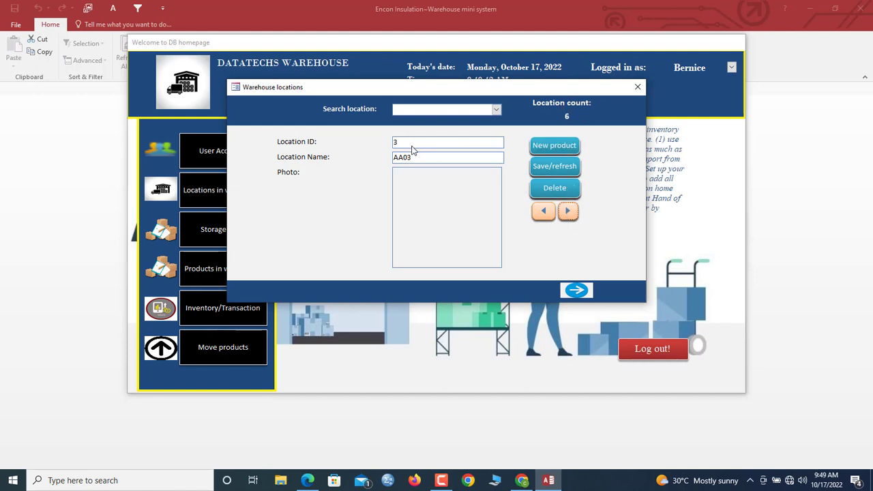
click(422, 234)
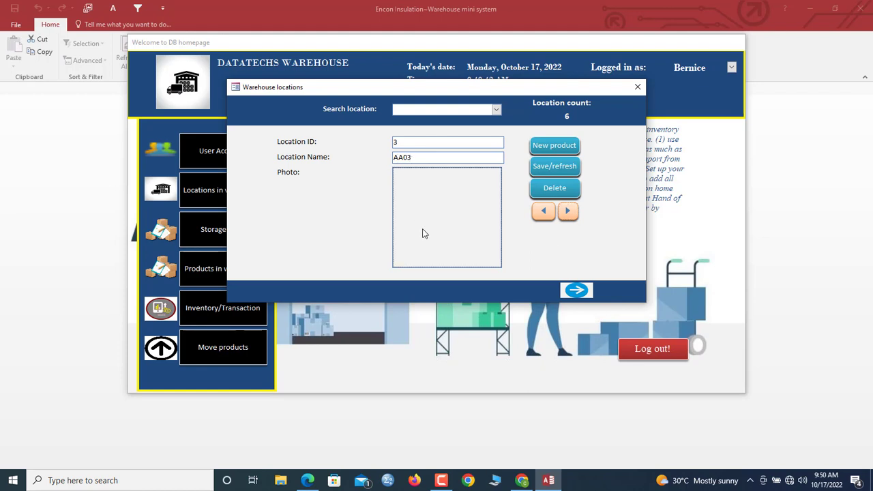
double_click(422, 234)
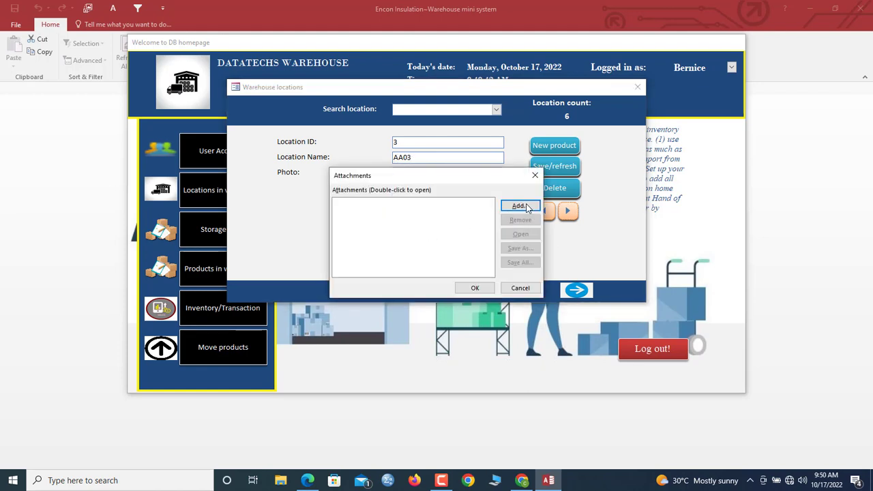
click(535, 175)
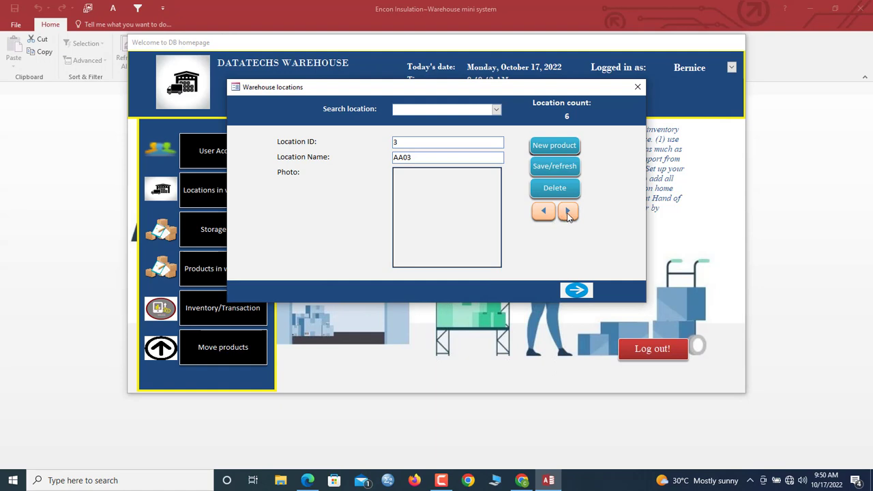
click(568, 214)
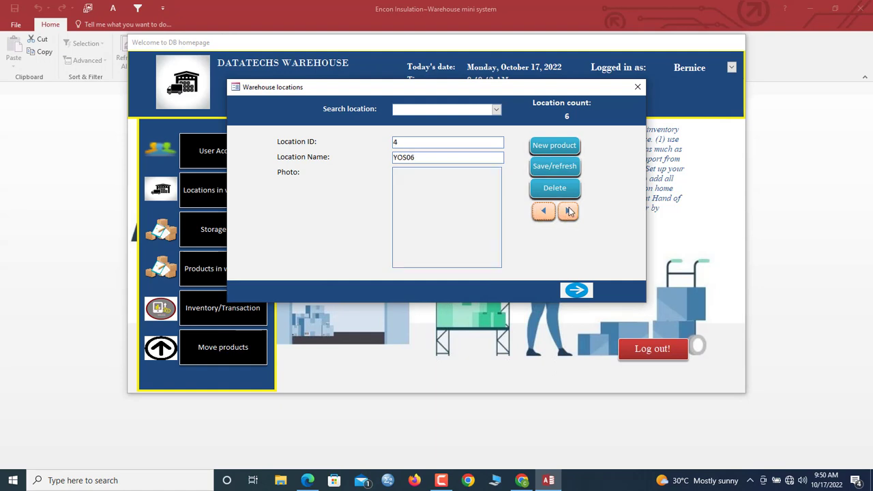
click(569, 212)
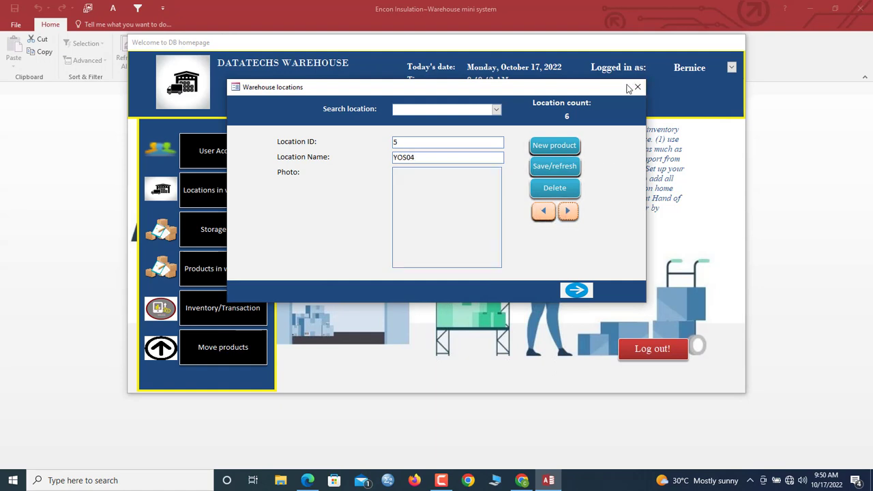
click(543, 216)
click(543, 216)
click(543, 216)
- Add and save a new location named TGH1, then view locations with stocked products
click(539, 147)
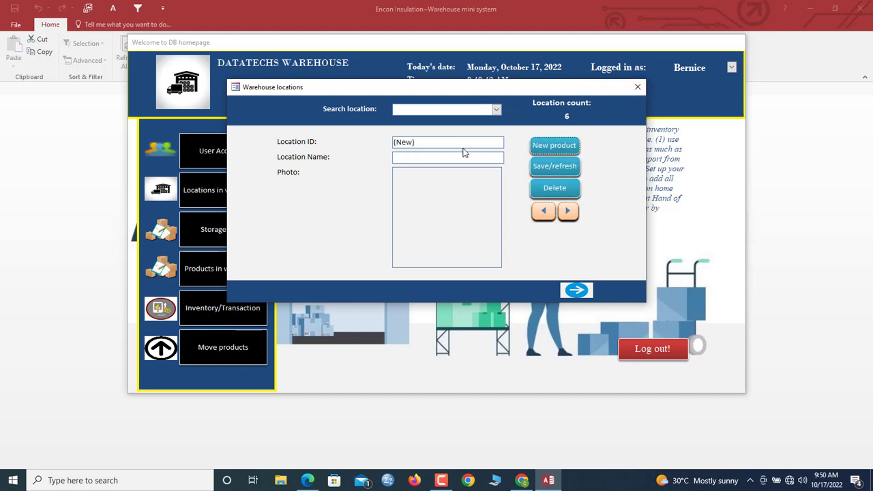
click(440, 157)
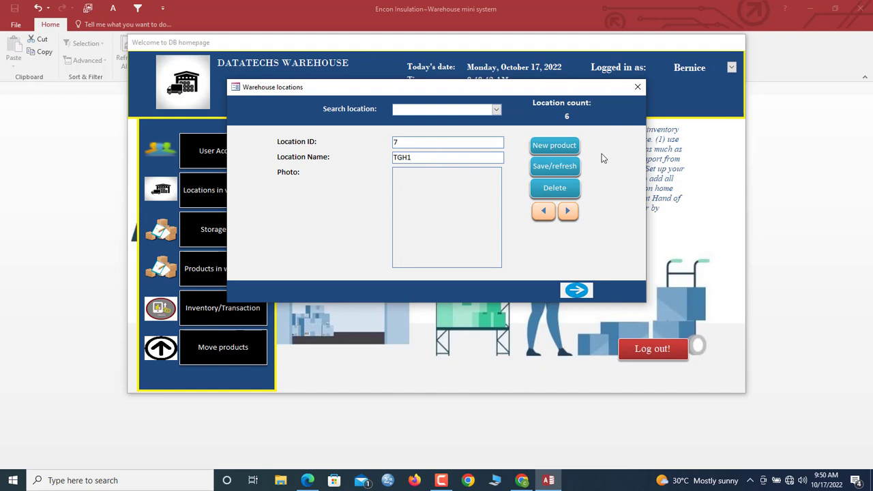
click(546, 166)
drag(523, 93, 535, 93)
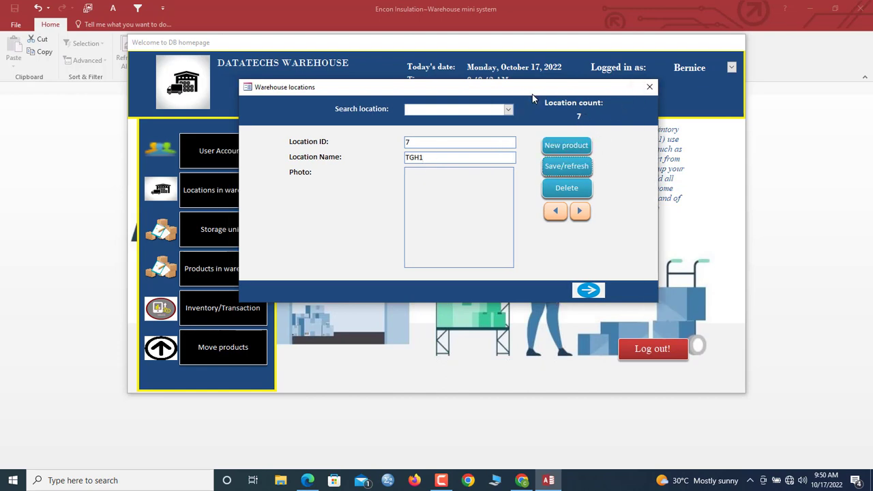
click(589, 291)
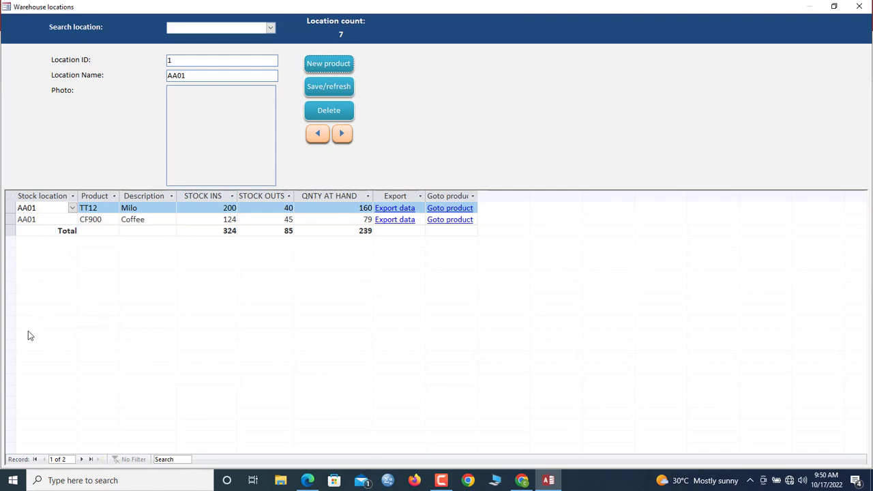
- Search location AA03 and go to the TT12 Milo product record
click(271, 28)
click(191, 60)
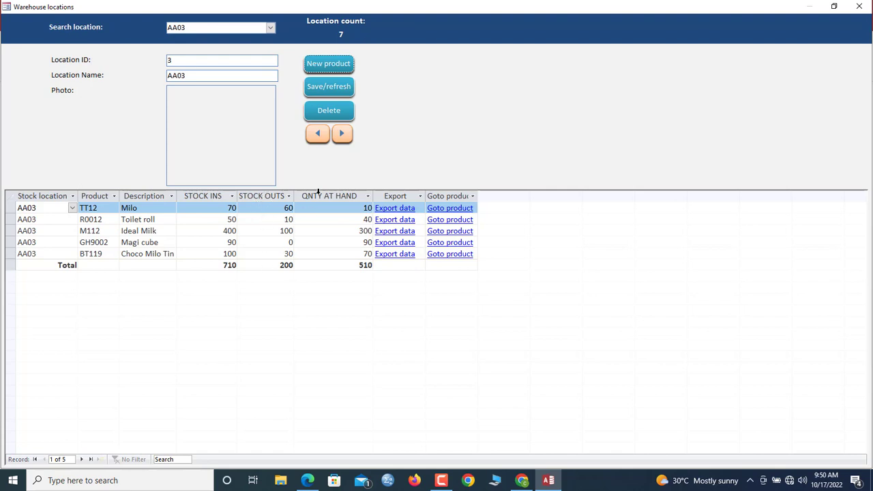
click(442, 208)
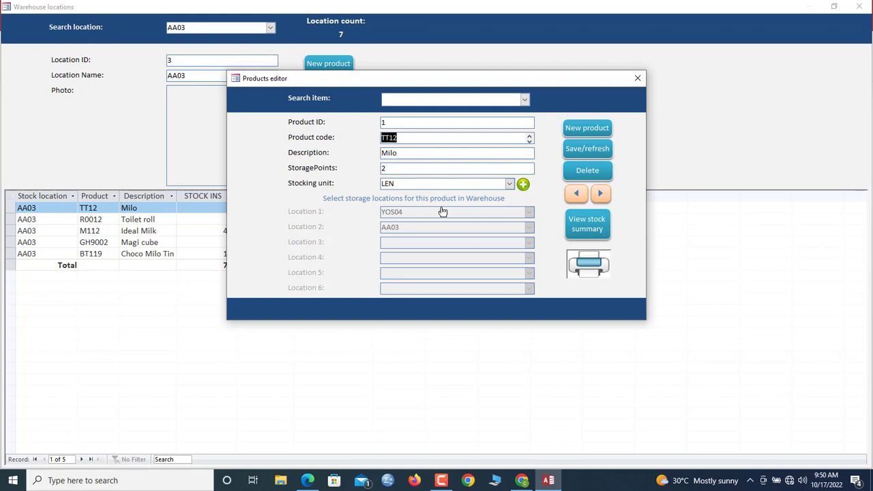
- Review TT12's stock summary (170 at hand) and stockings report preview, then close everything
click(575, 233)
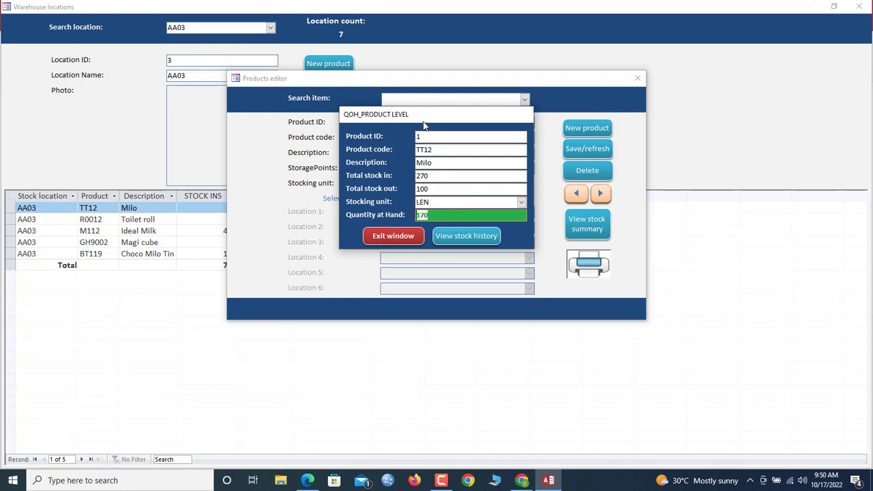
drag(442, 114, 456, 138)
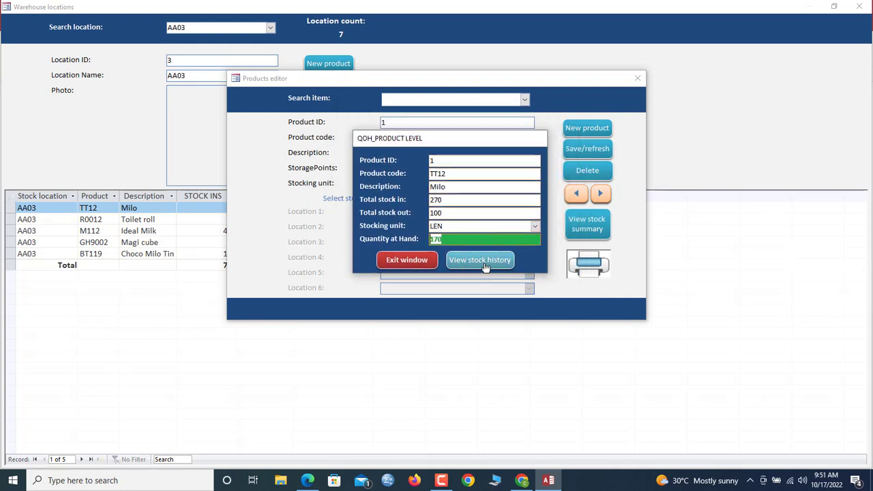
click(482, 262)
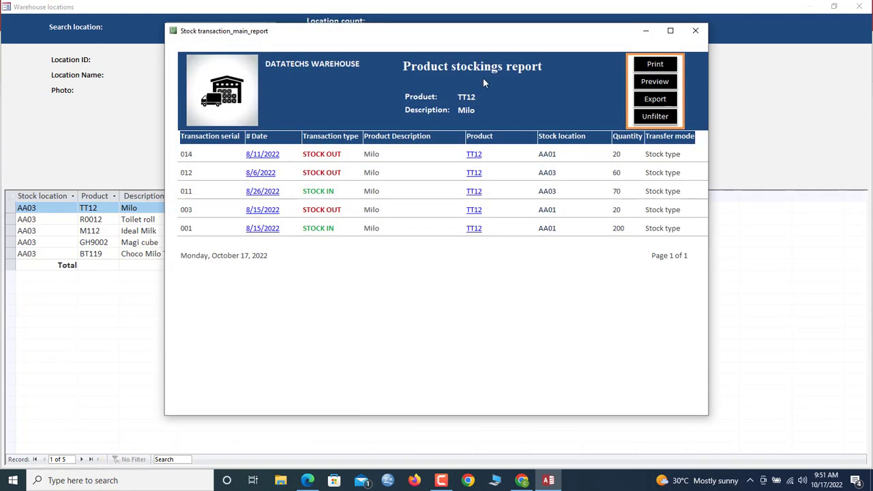
drag(431, 38, 432, 61)
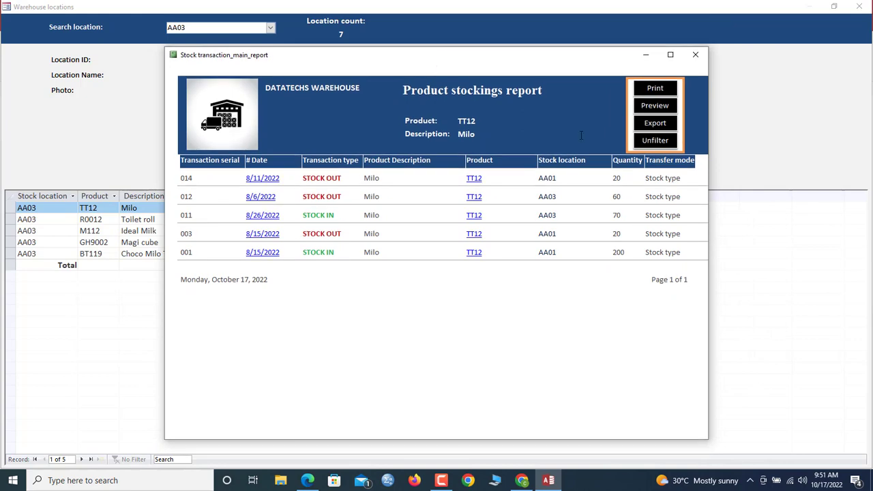
click(654, 105)
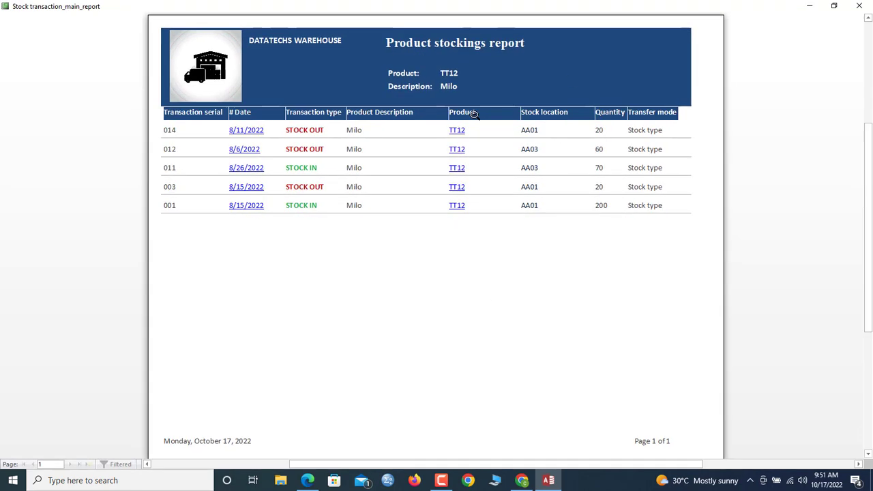
click(859, 7)
click(381, 263)
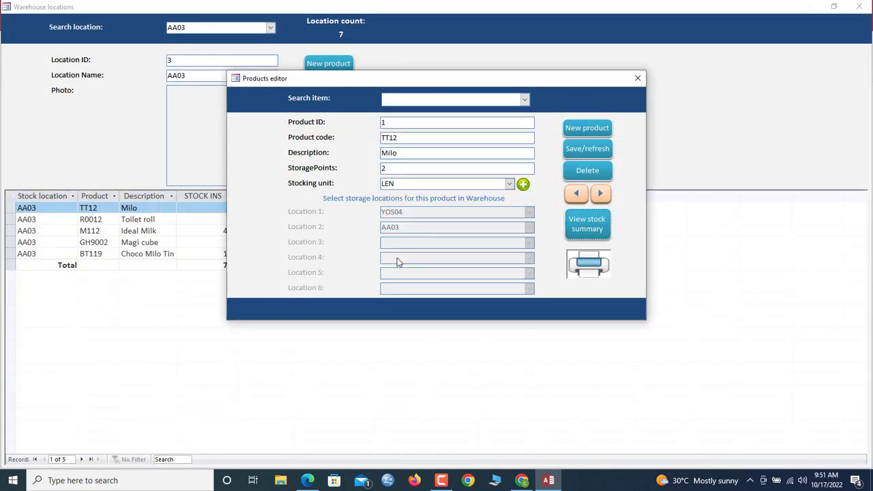
click(636, 79)
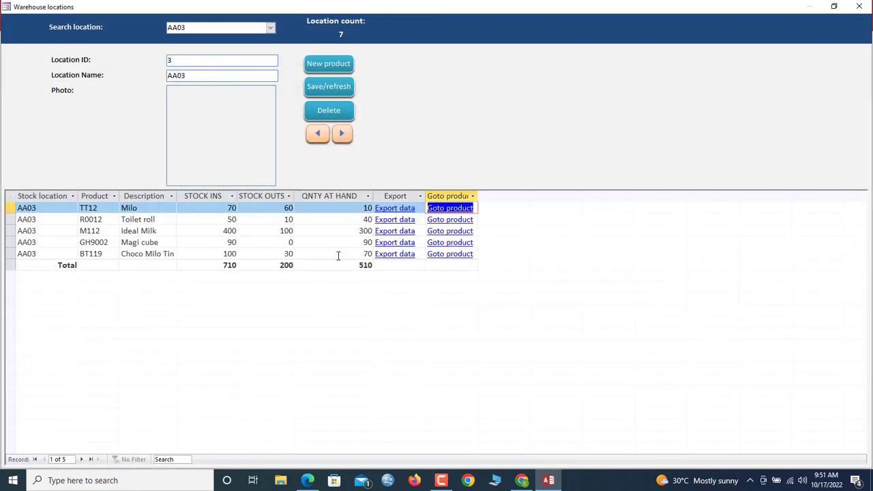
- Switch to location YOS04 and go to the GH9002 Magi cube product record
click(271, 28)
click(205, 82)
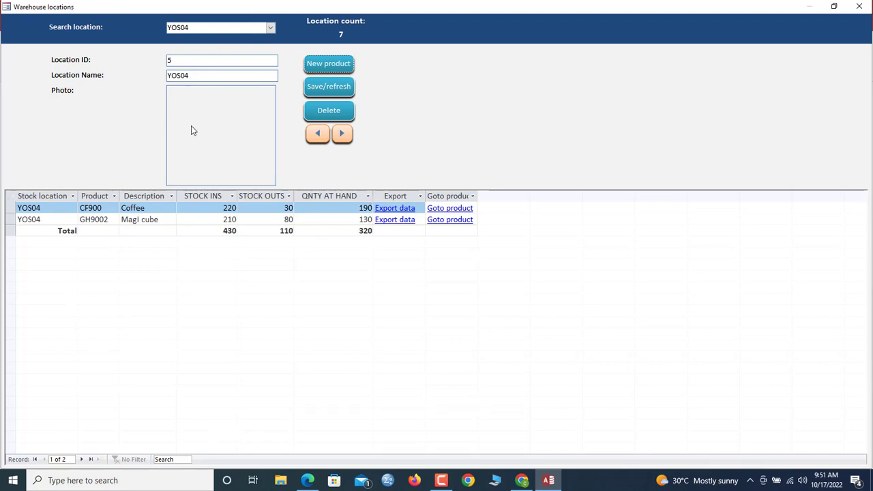
click(365, 230)
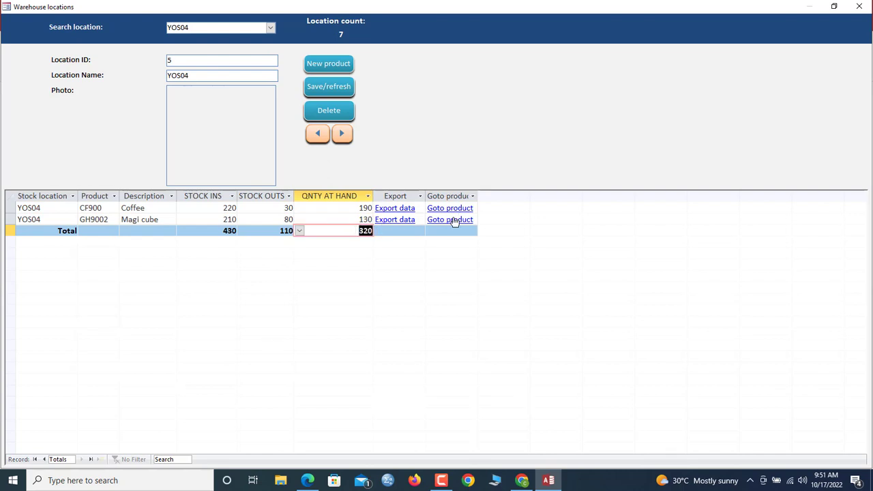
click(438, 220)
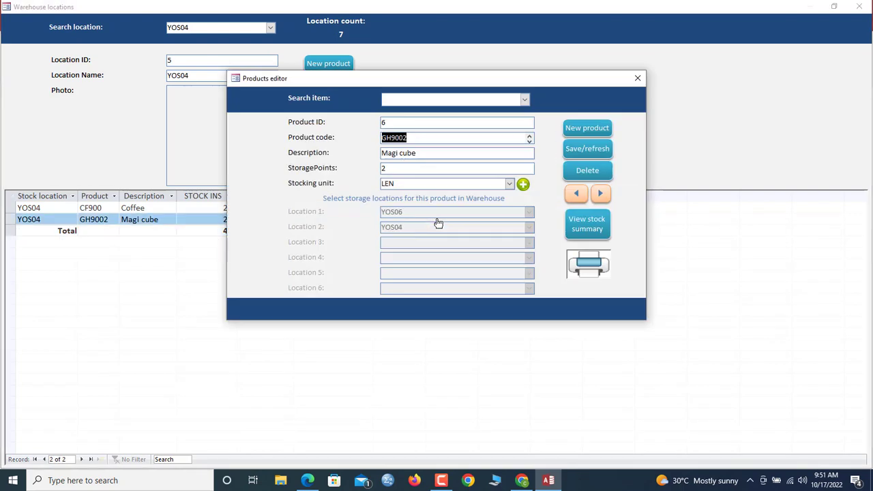
- Review GH9002's stock summary (220 at hand) and history, then close them and the locations form
click(591, 229)
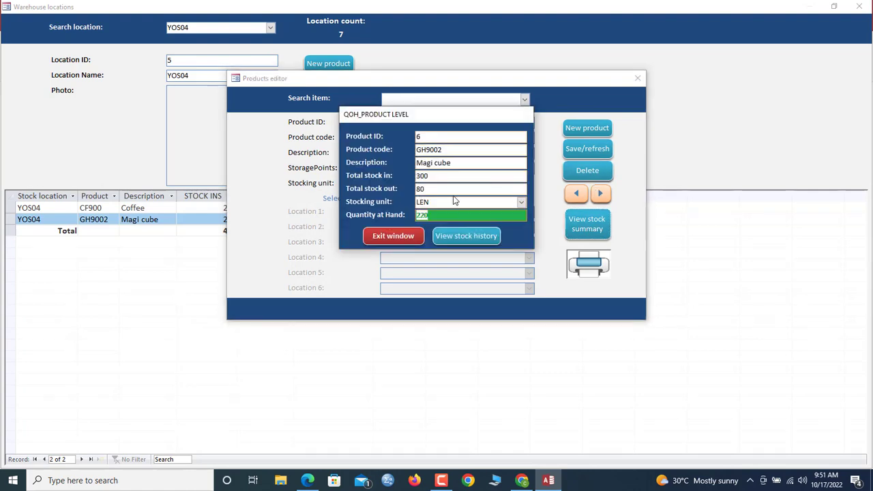
click(449, 237)
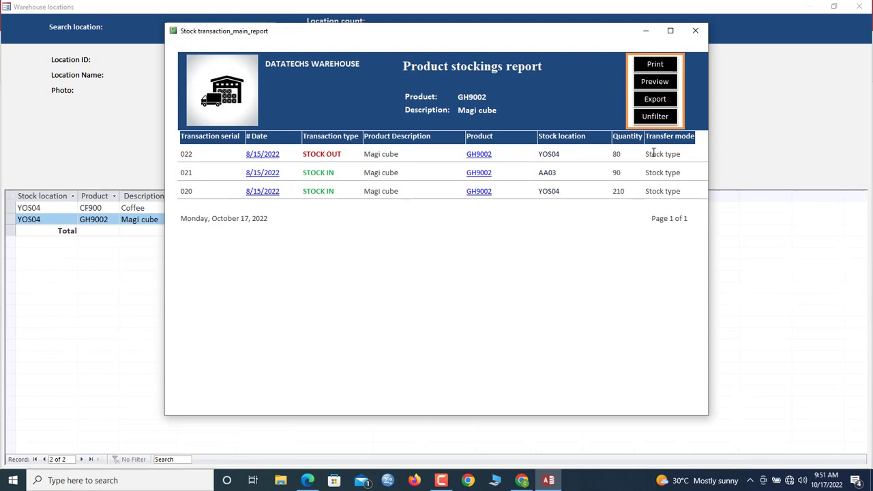
click(695, 31)
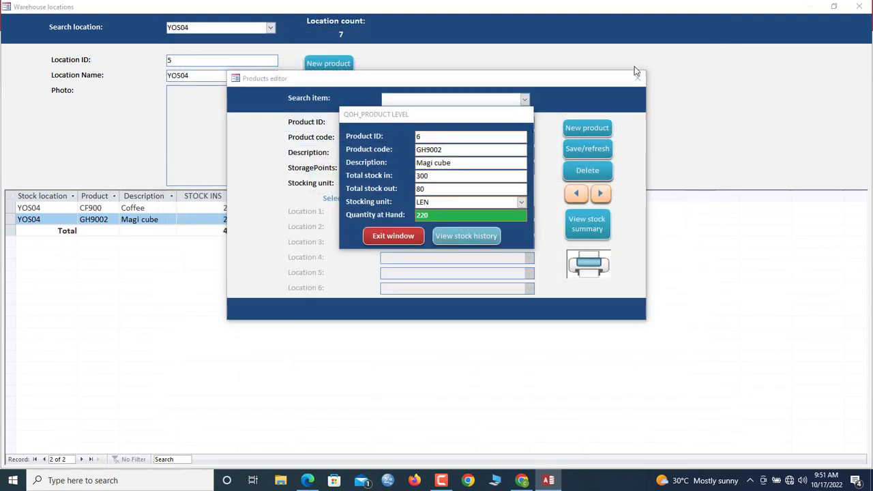
click(394, 235)
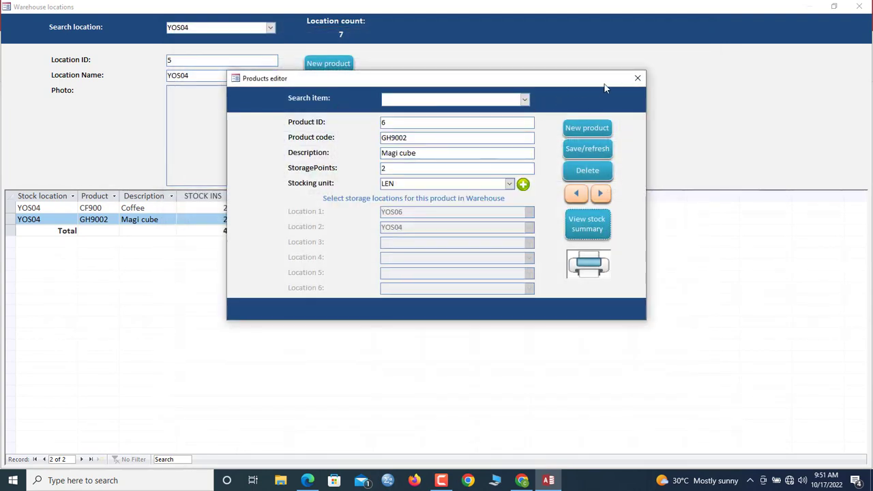
click(636, 80)
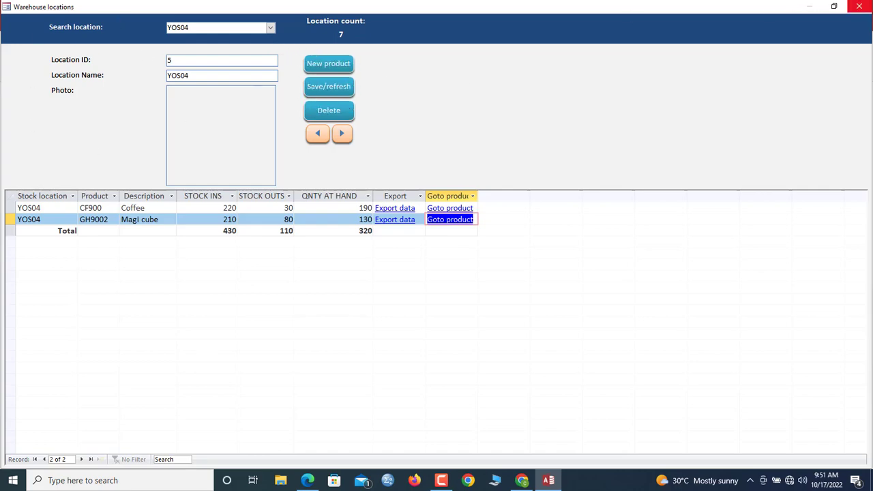
click(859, 6)
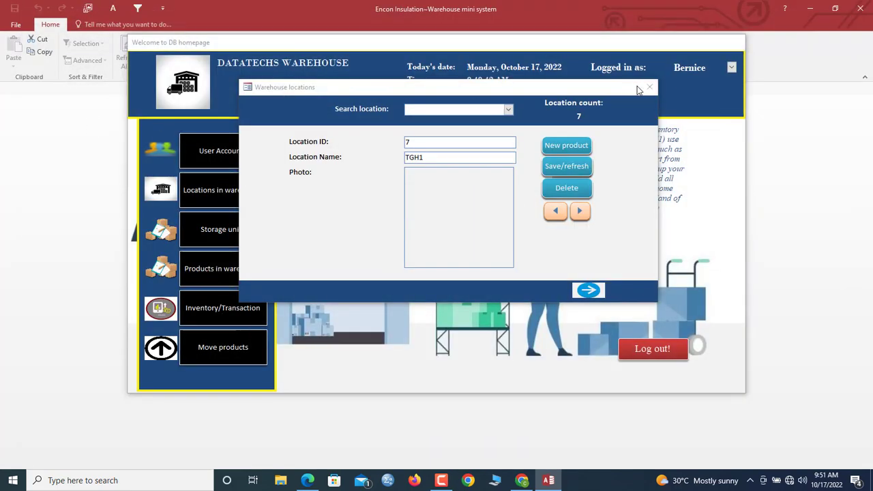
- Close the locations form and open the unit types list, browsing existing units down to Can
click(645, 84)
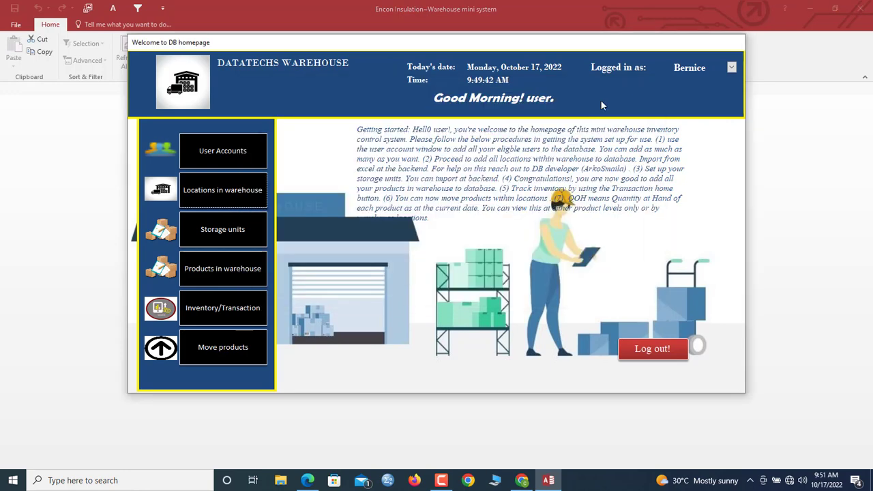
click(214, 195)
click(636, 86)
click(233, 231)
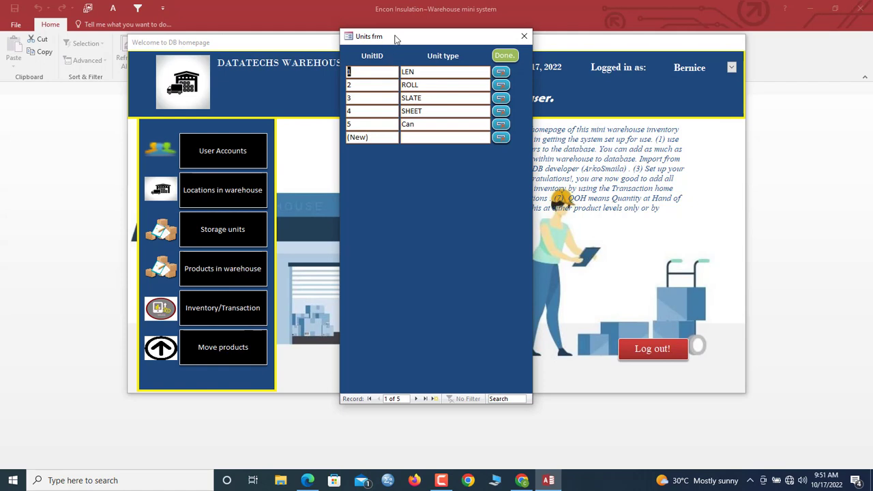
drag(395, 38, 414, 51)
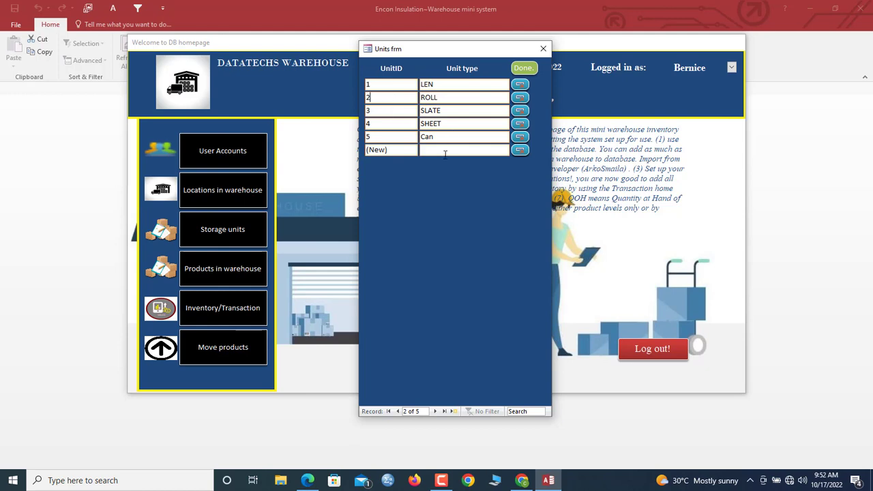
click(401, 134)
click(442, 86)
click(442, 112)
click(445, 137)
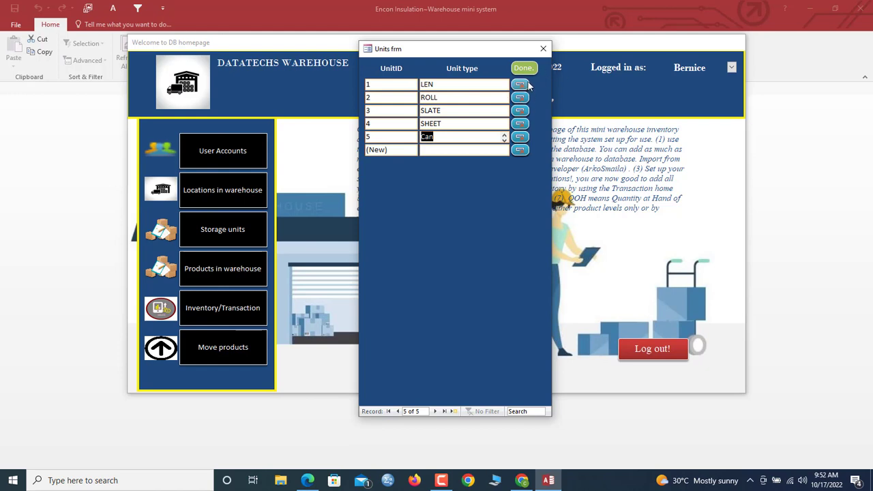
- Add unit types Box and Container, save them, and close the units list
click(440, 151)
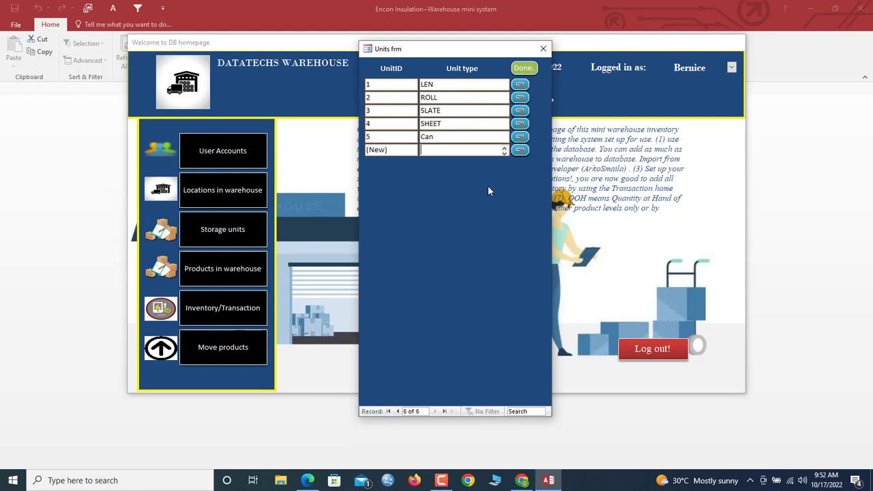
text(Box)
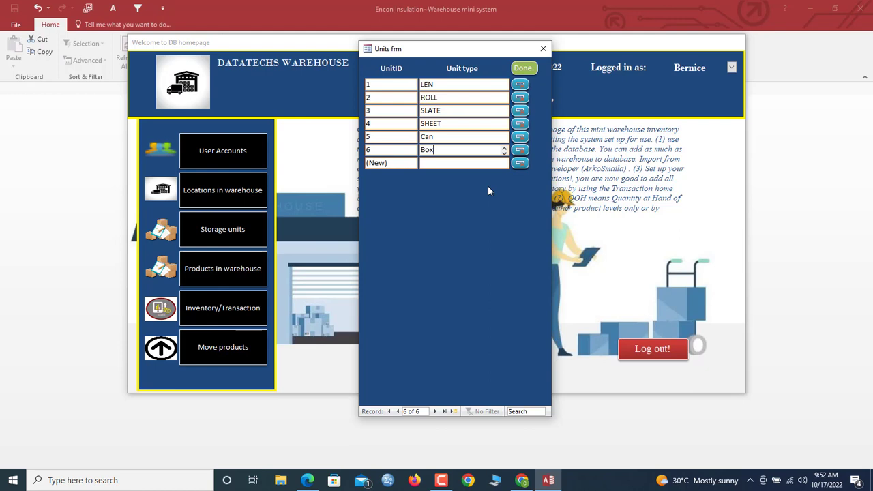
click(484, 164)
text(Contain)
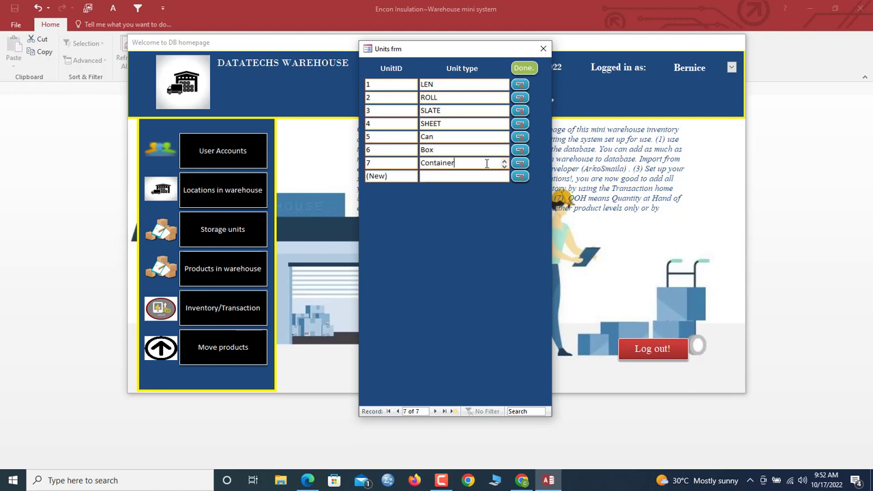
text(er)
click(523, 69)
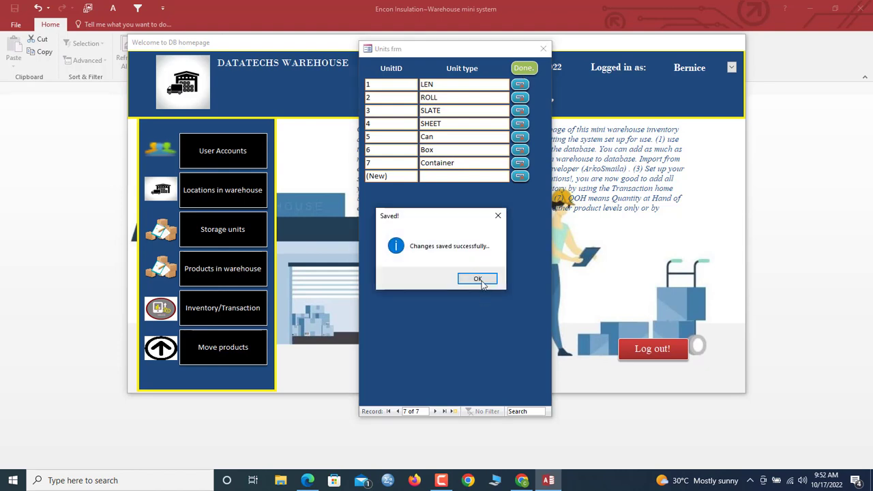
click(477, 279)
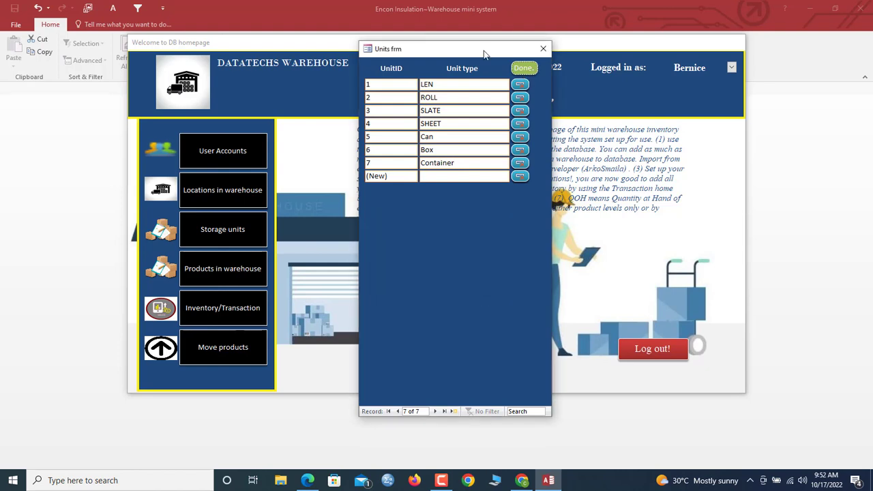
drag(484, 54, 500, 53)
click(559, 49)
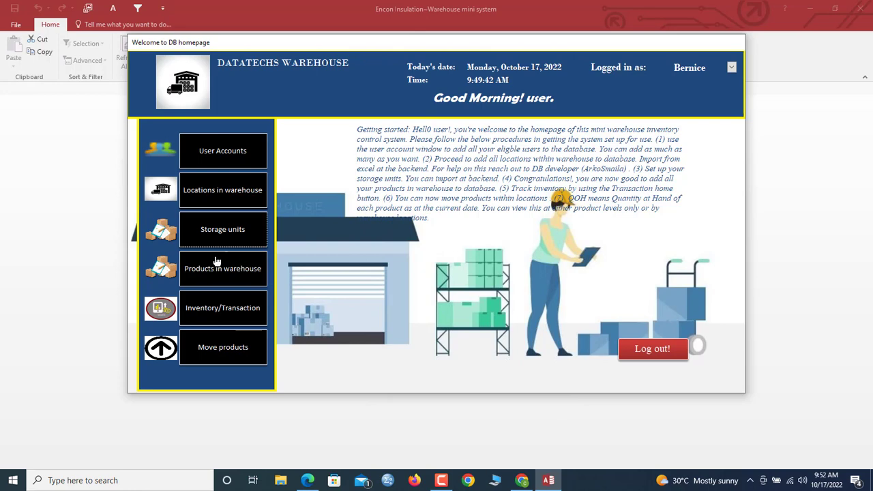
- Open the Stock Transactions form and start a new transaction for product M112
click(223, 314)
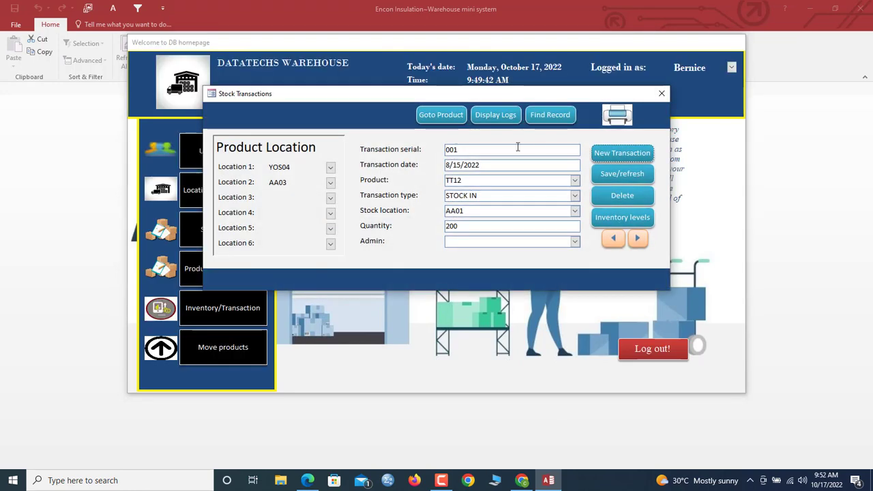
drag(477, 98, 493, 101)
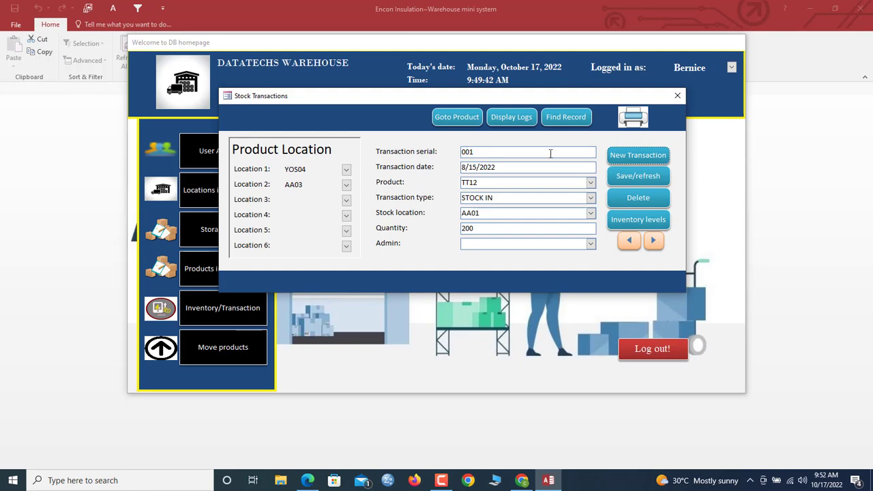
mouse_move(532, 100)
mouse_down()
mouse_move(532, 174)
mouse_move(533, 114)
mouse_up()
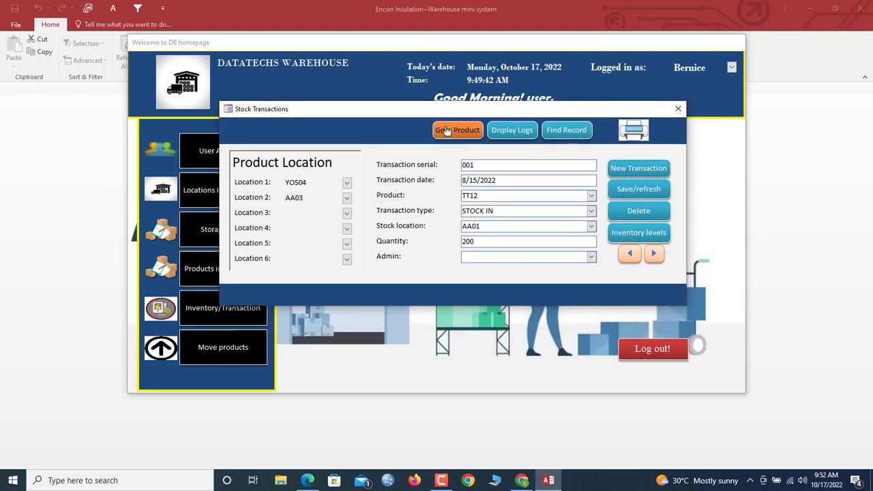
click(635, 176)
click(504, 196)
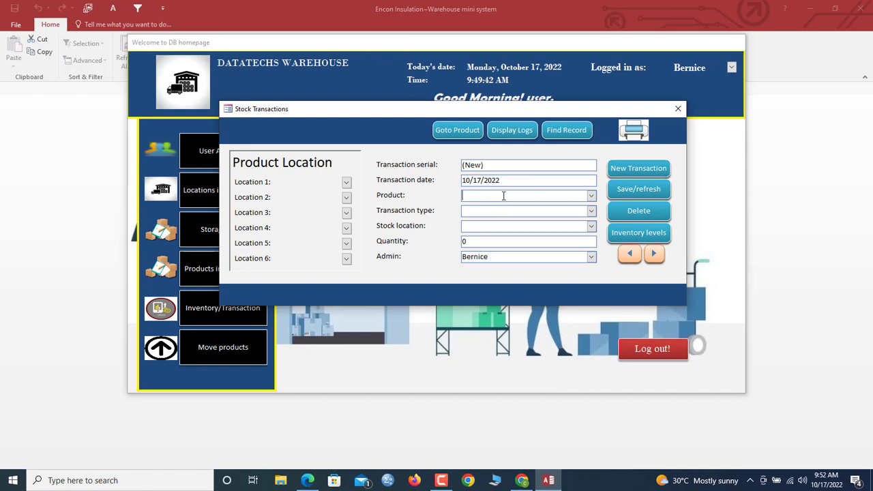
click(592, 197)
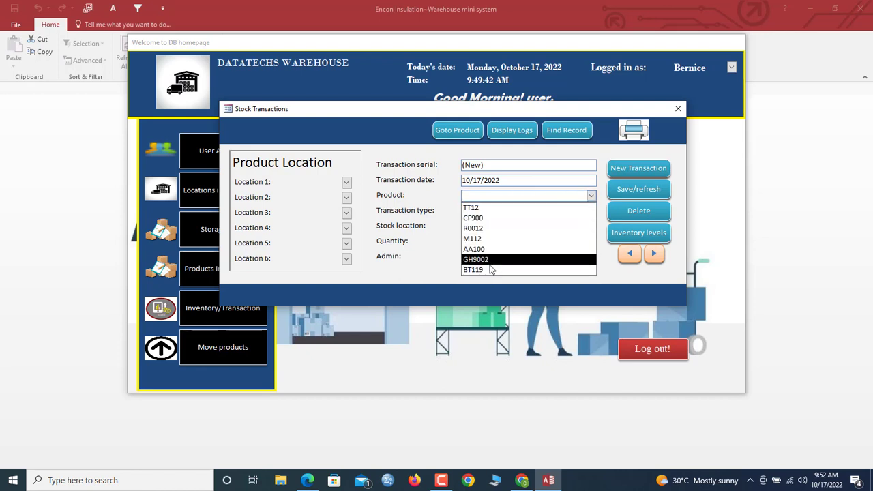
click(493, 238)
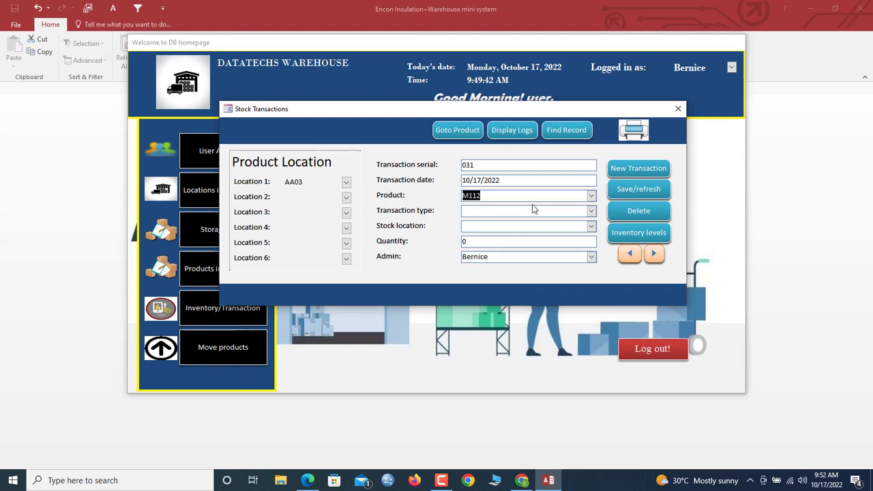
- Make it a STOCK IN of 30 units at location AA03 and save it
click(591, 211)
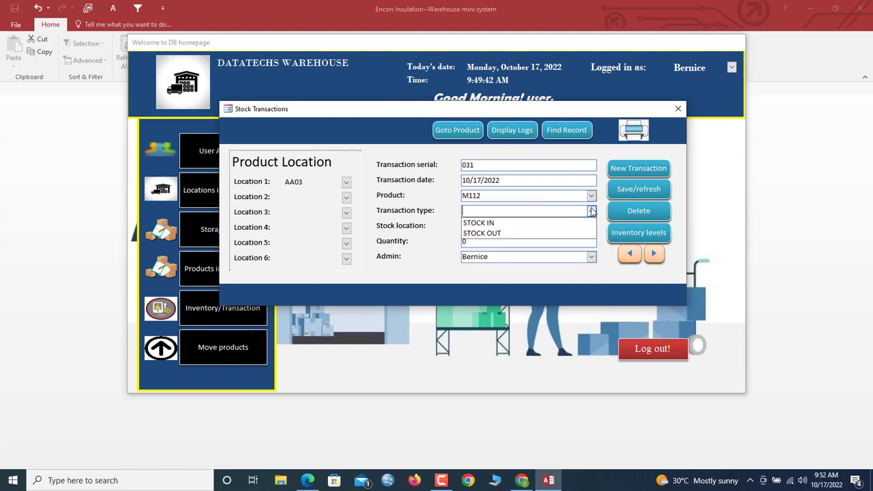
click(499, 223)
click(499, 225)
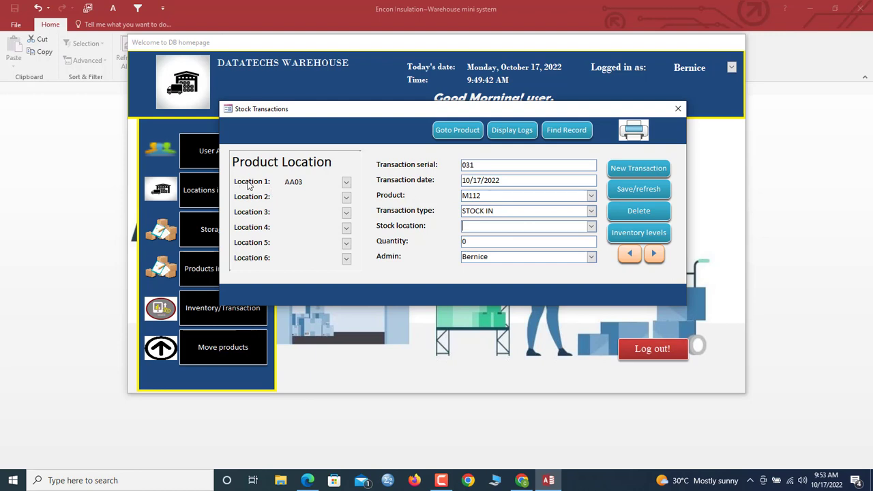
click(592, 226)
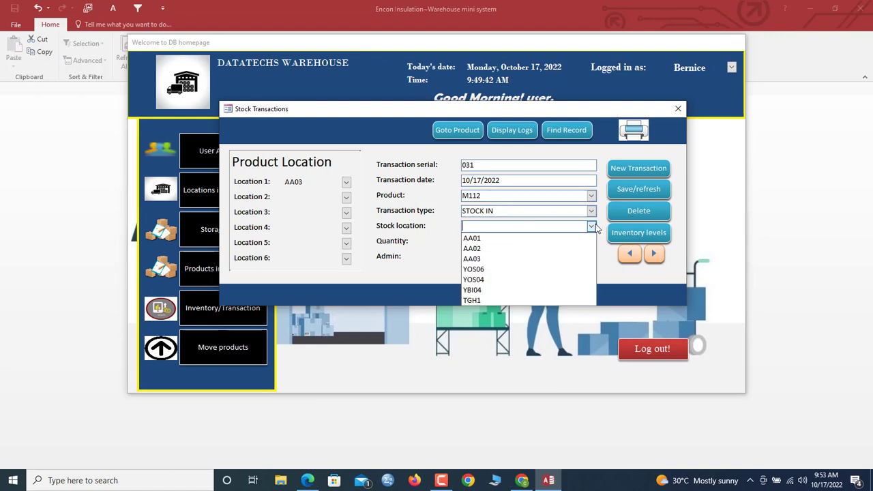
click(512, 257)
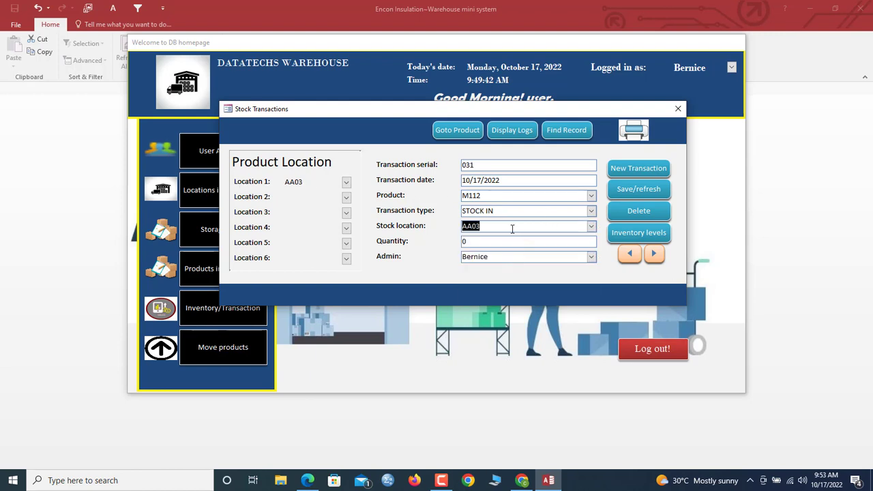
click(503, 242)
click(638, 191)
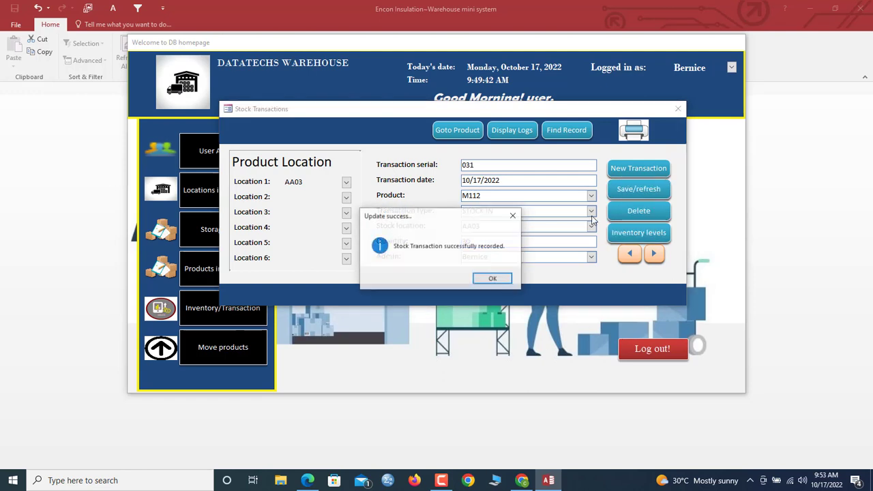
click(493, 278)
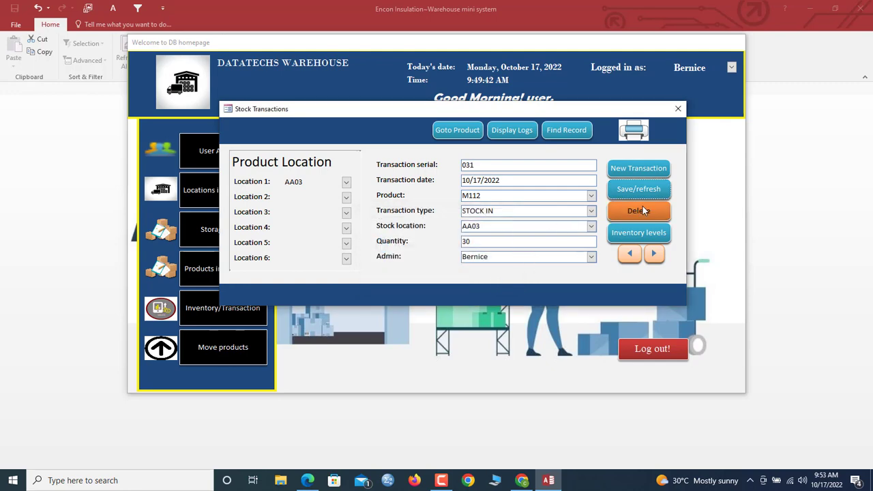
- Check the transaction log, then M112's quantity on hand and stock history report, closing each
click(535, 134)
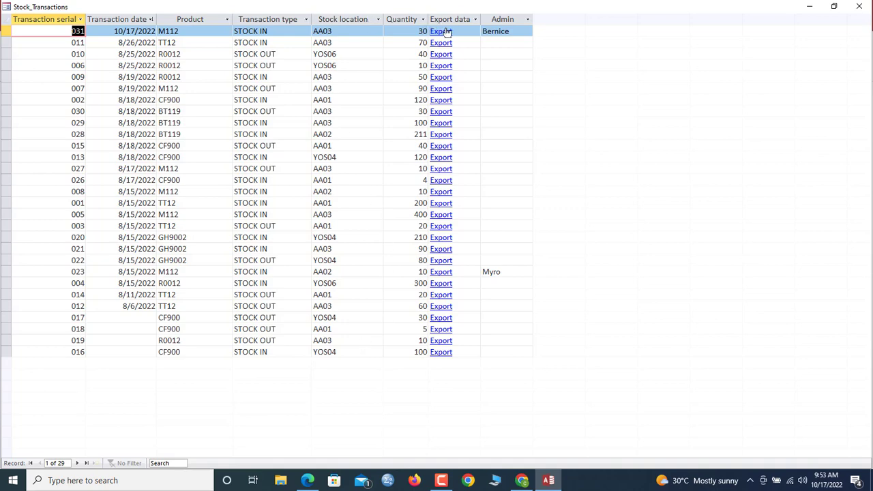
click(859, 6)
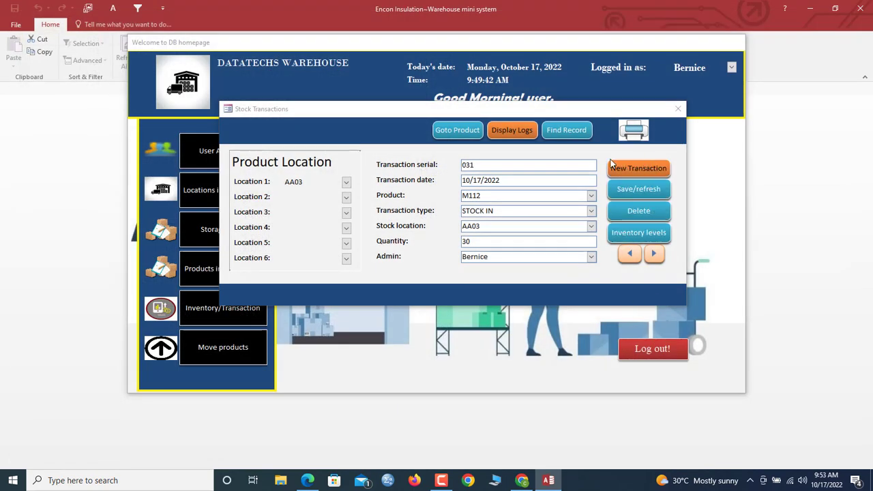
click(457, 131)
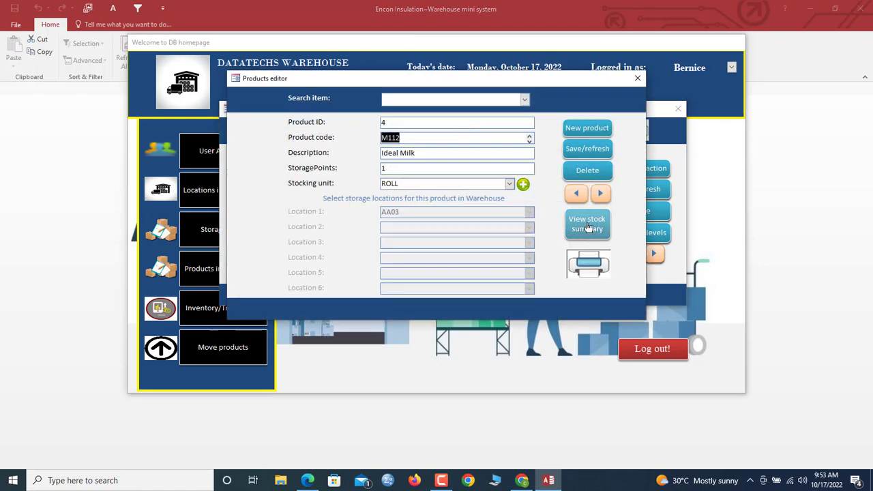
click(588, 227)
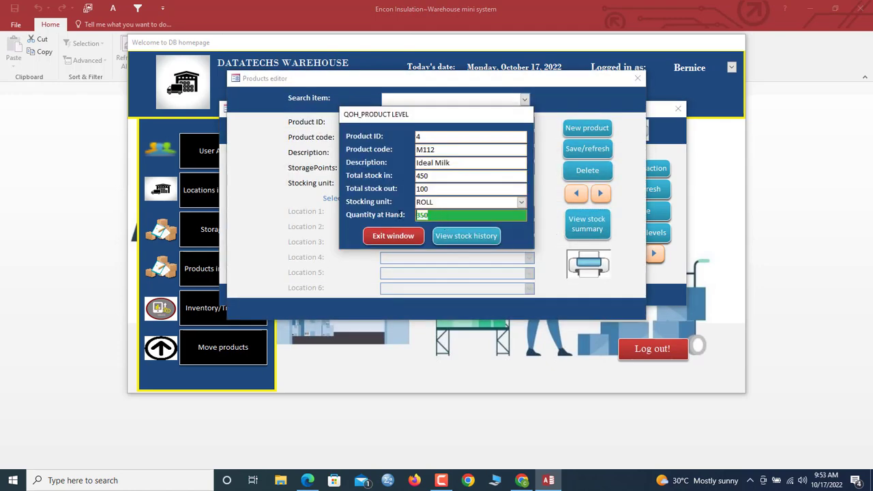
click(464, 240)
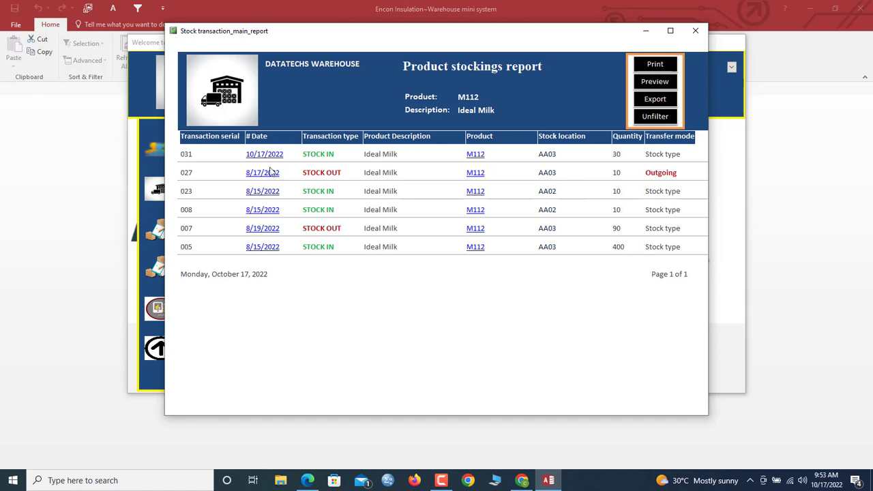
click(695, 30)
click(406, 235)
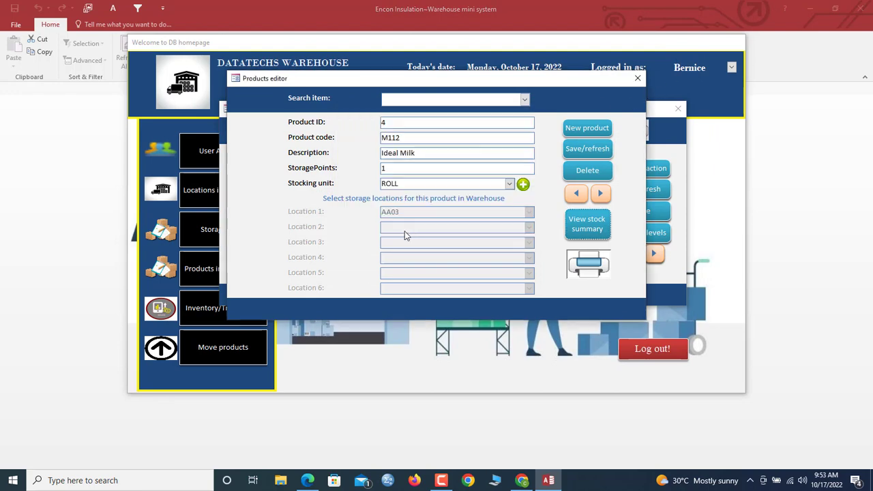
- Close the product details and start a new transaction for product BT119
click(638, 77)
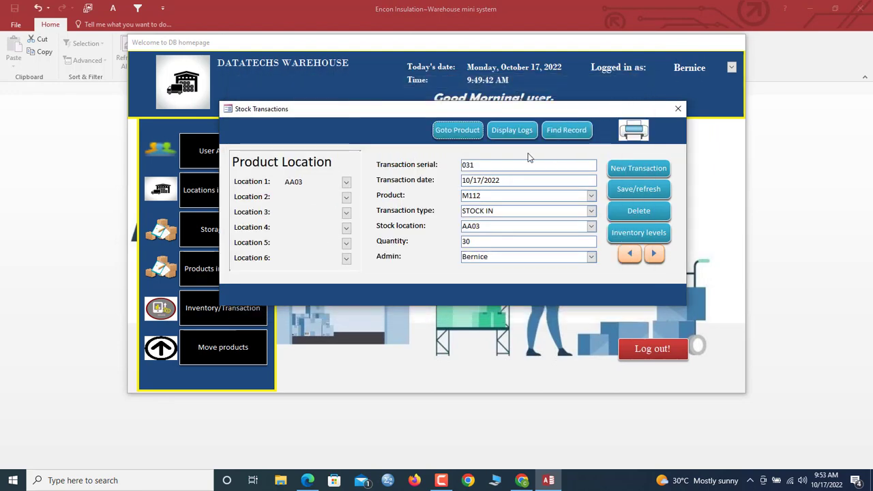
click(629, 171)
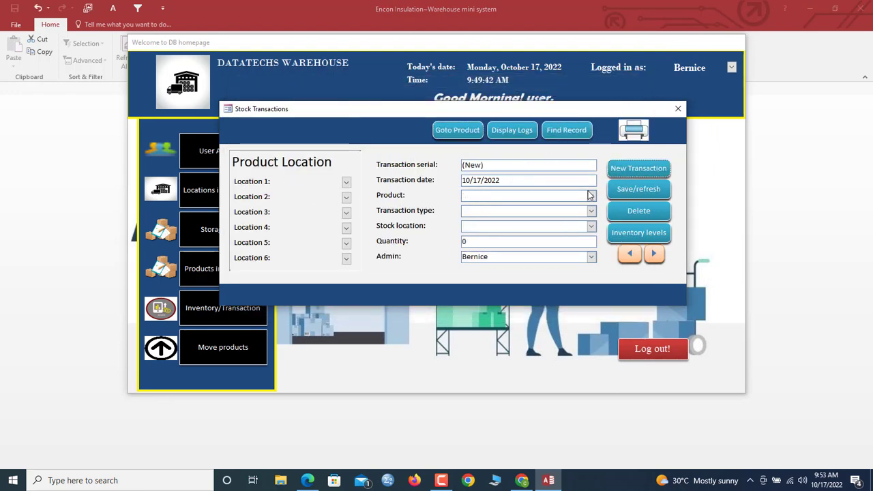
click(591, 195)
click(474, 271)
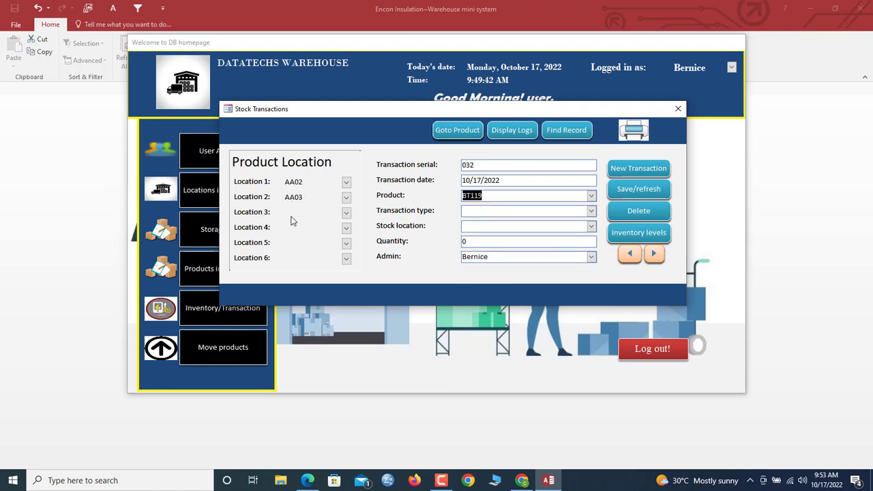
- Save it as a STOCK OUT of 20 units from AA02, then view the stockings report
click(592, 212)
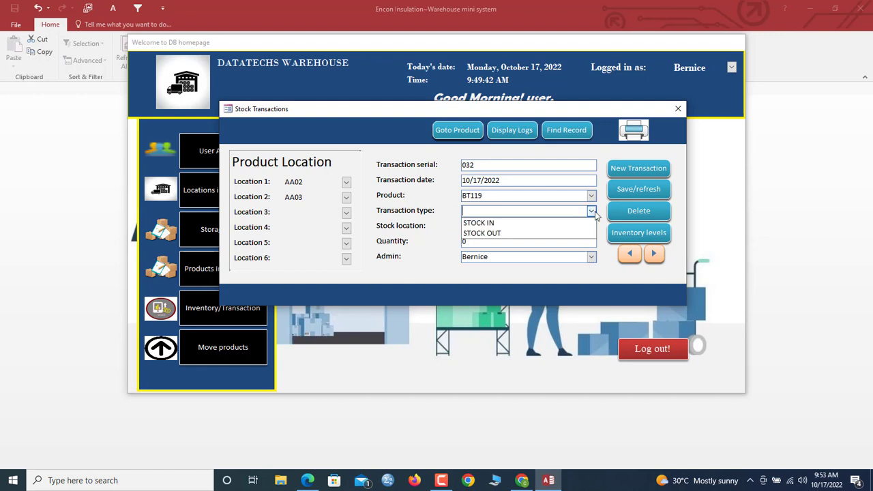
click(500, 234)
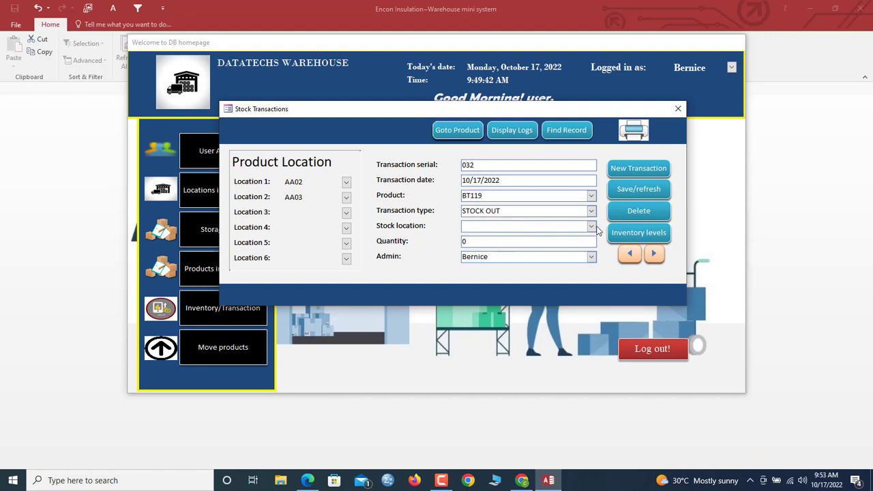
click(592, 228)
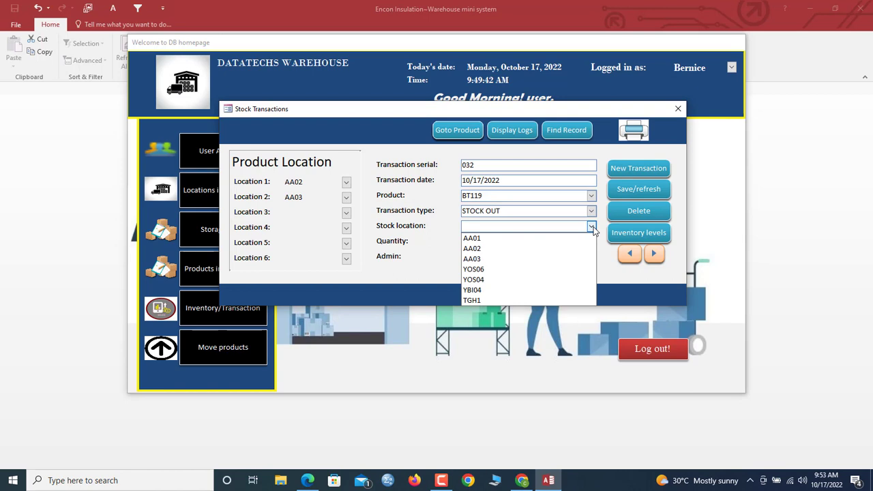
click(495, 248)
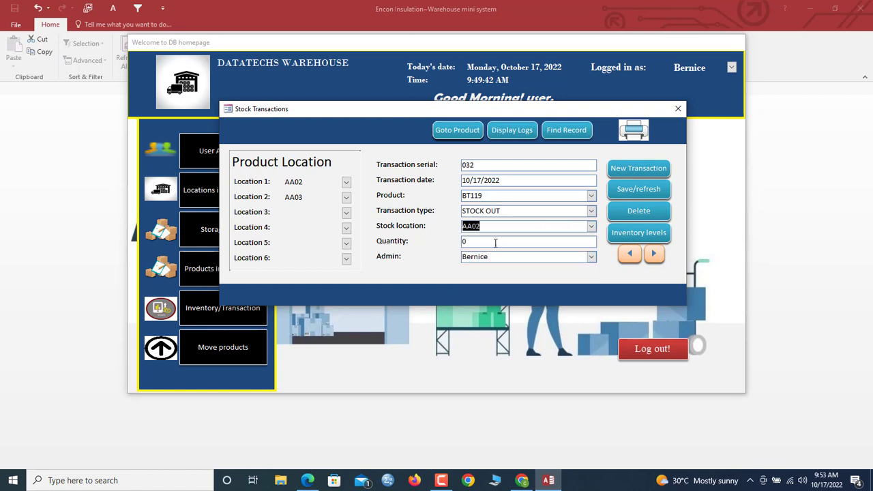
key(Tab)
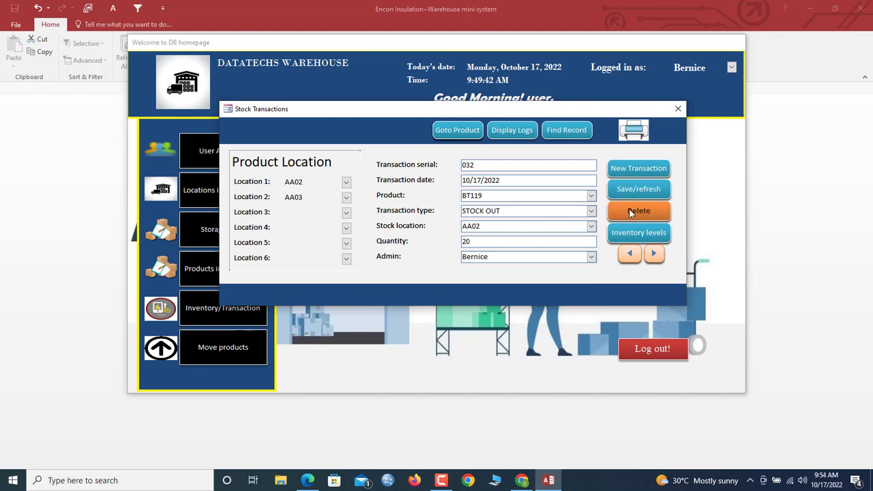
click(639, 189)
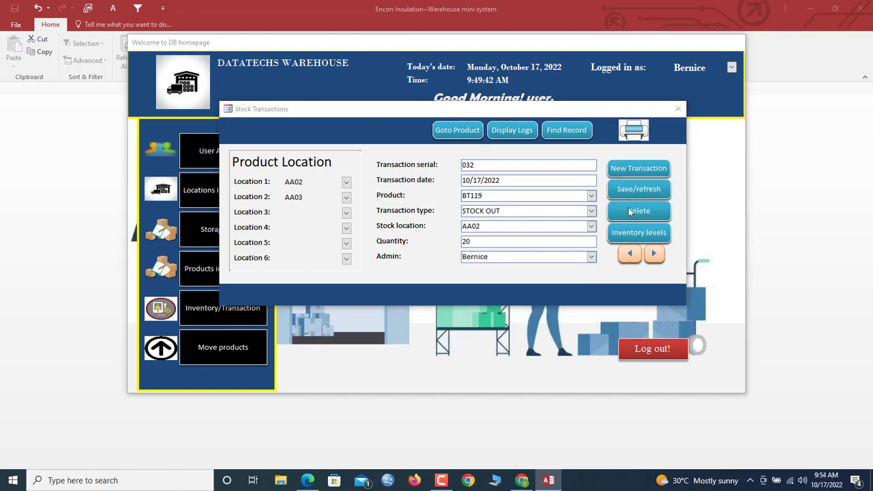
click(493, 278)
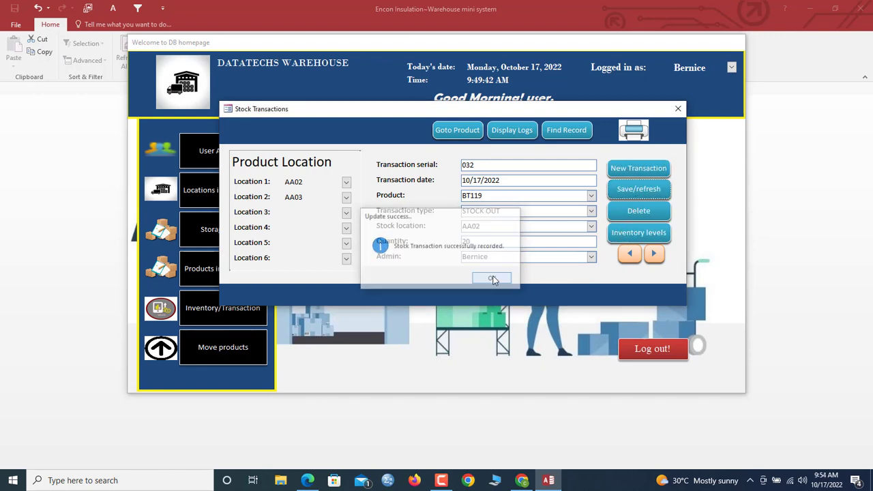
click(634, 130)
- Filter the stockings report by BT119, then by 10/17/2022, clearing each, and close it
click(436, 190)
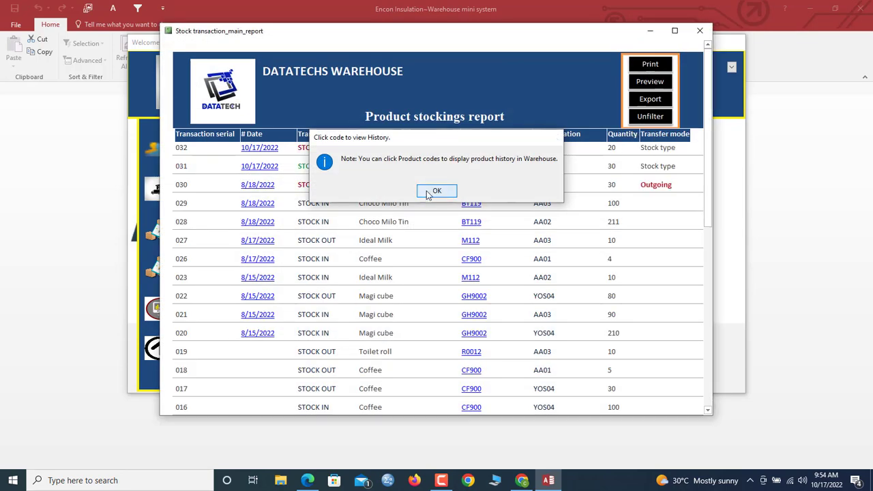
scroll(515, 228, down, 3)
scroll(518, 215, up, 3)
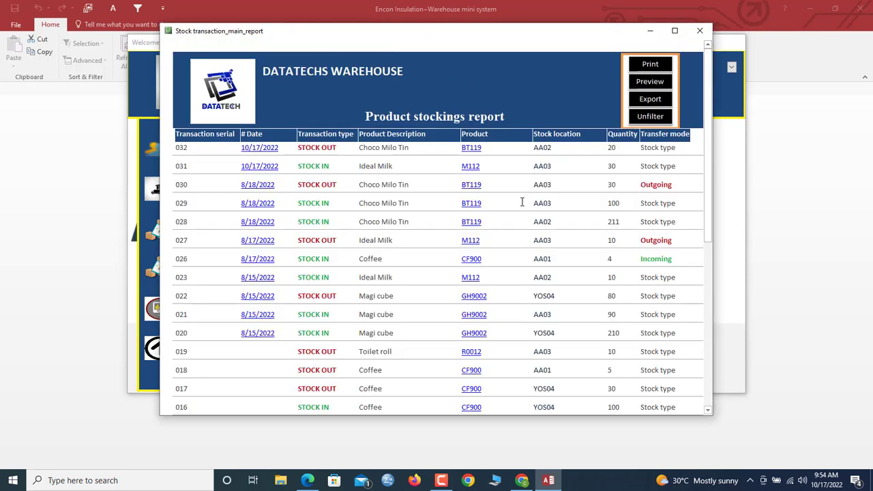
scroll(519, 208, down, 10)
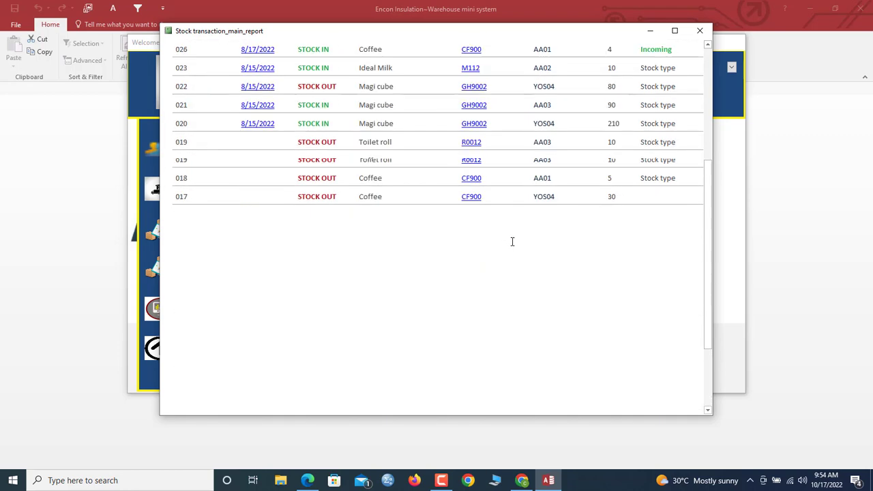
scroll(512, 242, up, 10)
click(478, 184)
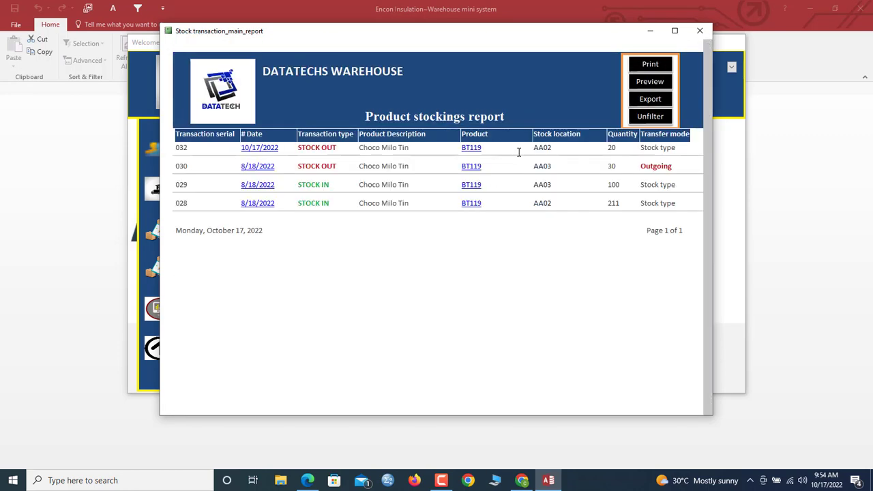
click(647, 116)
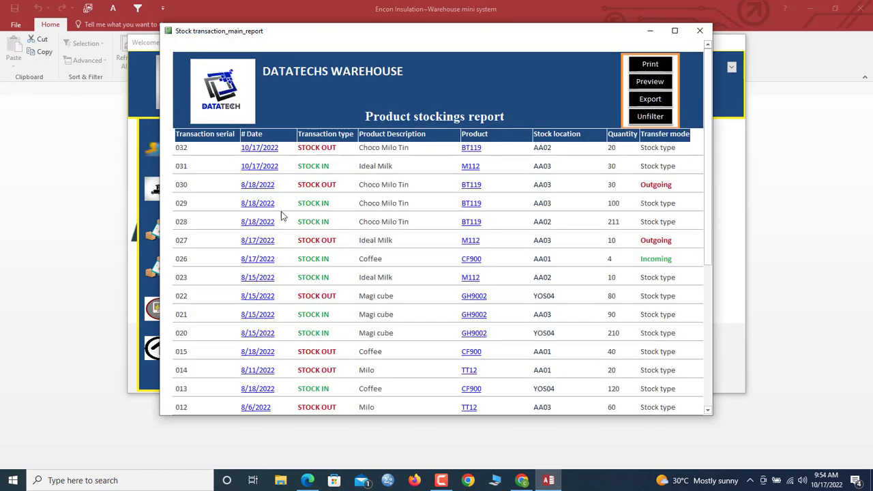
click(256, 151)
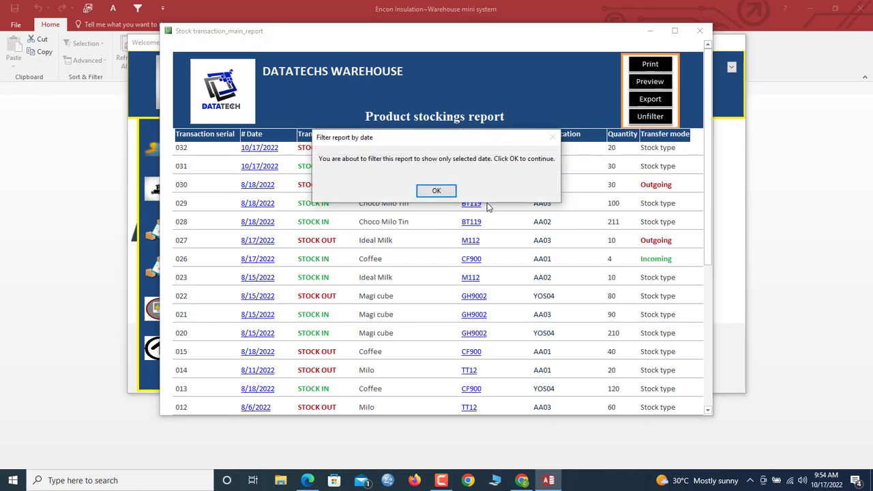
click(437, 190)
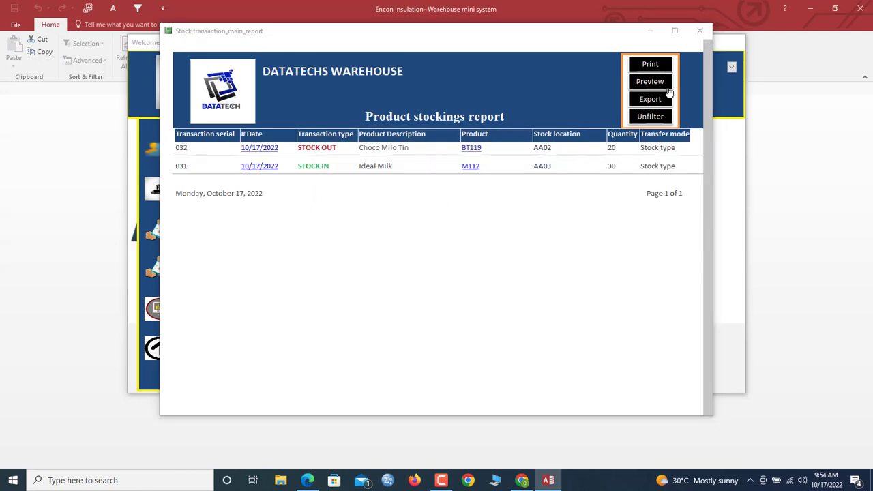
click(647, 115)
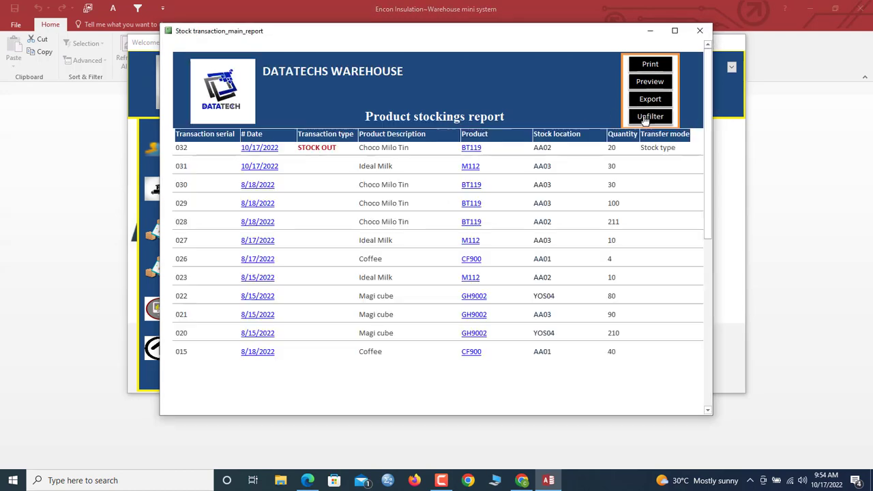
click(699, 30)
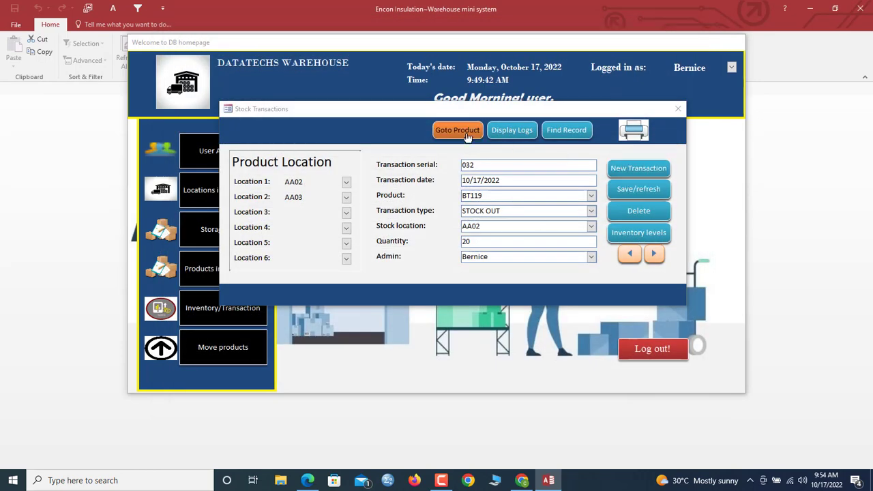
click(465, 135)
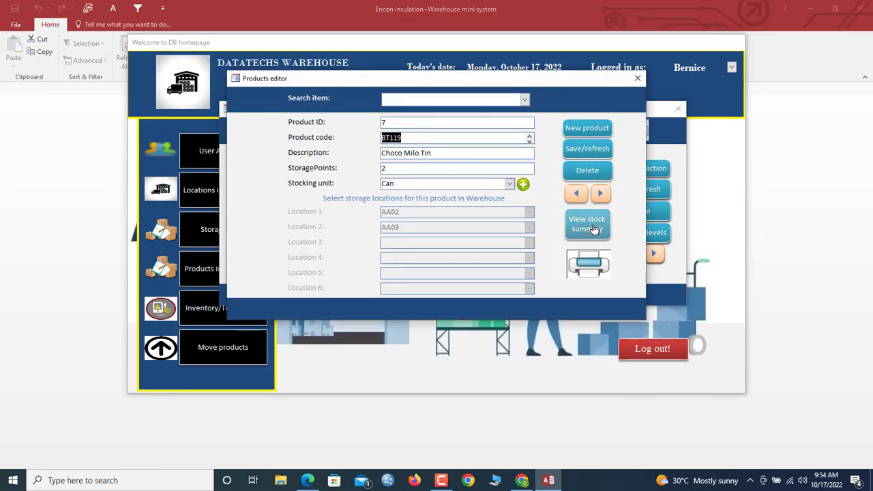
click(594, 230)
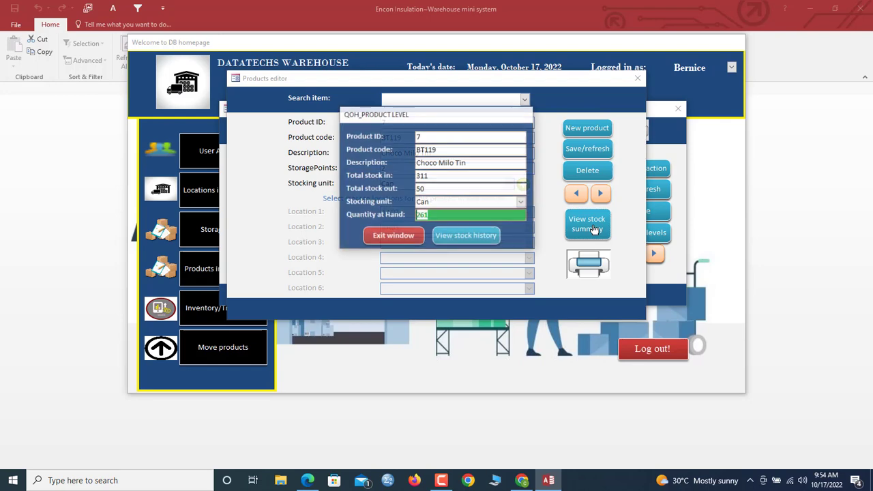
click(470, 237)
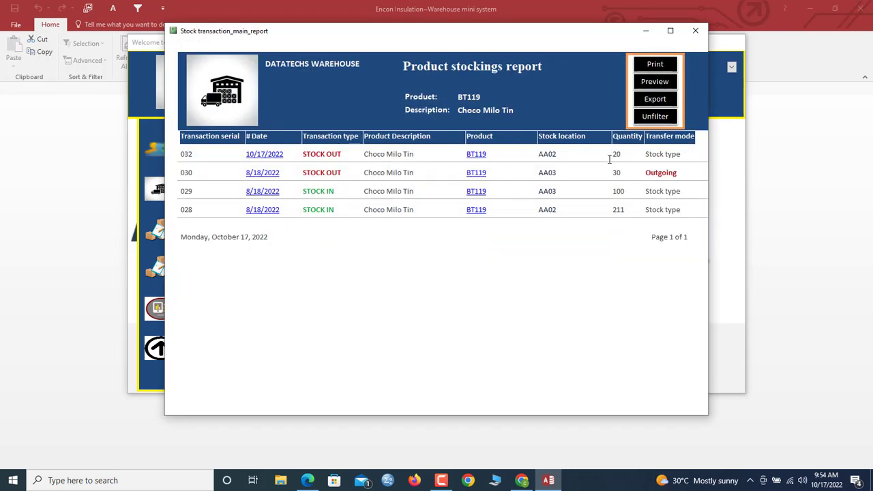
click(696, 30)
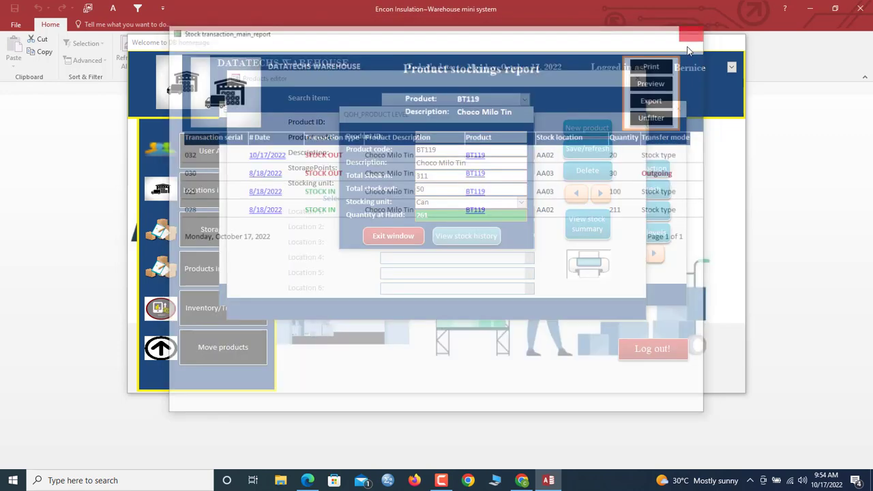
click(403, 235)
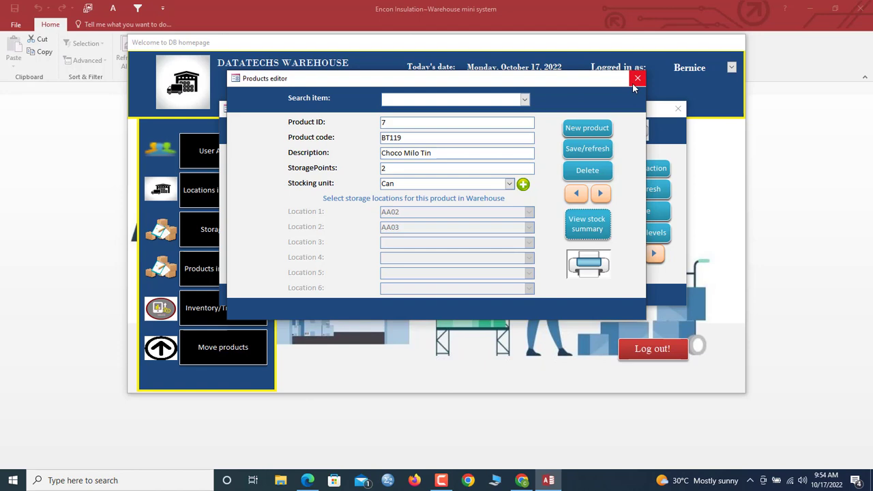
click(636, 79)
click(572, 225)
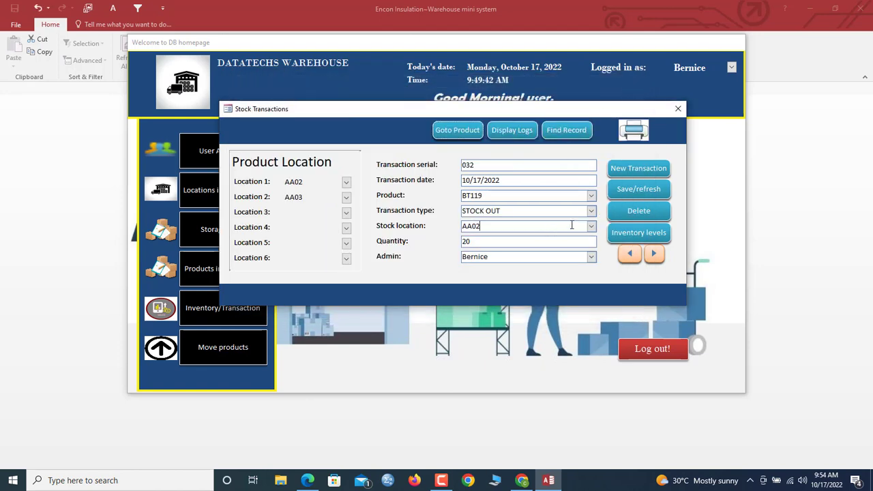
click(633, 133)
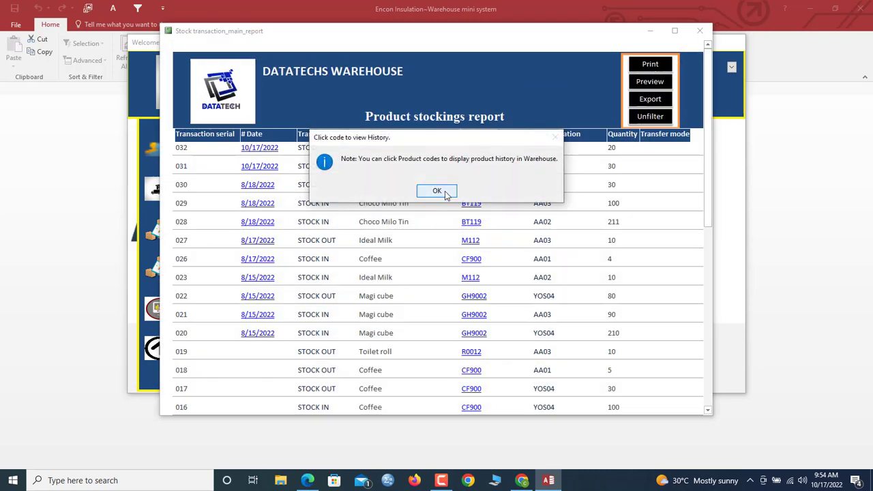
click(437, 190)
click(699, 31)
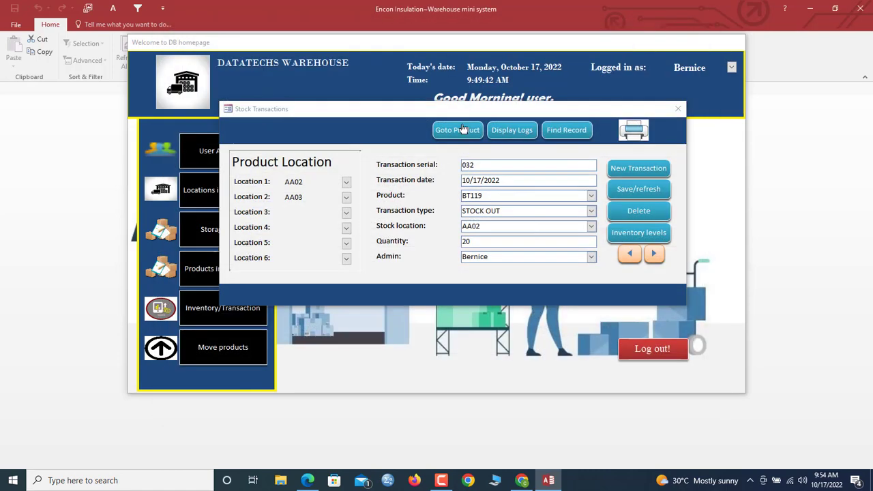
mouse_move(457, 112)
mouse_down()
mouse_move(469, 90)
mouse_move(470, 111)
mouse_up()
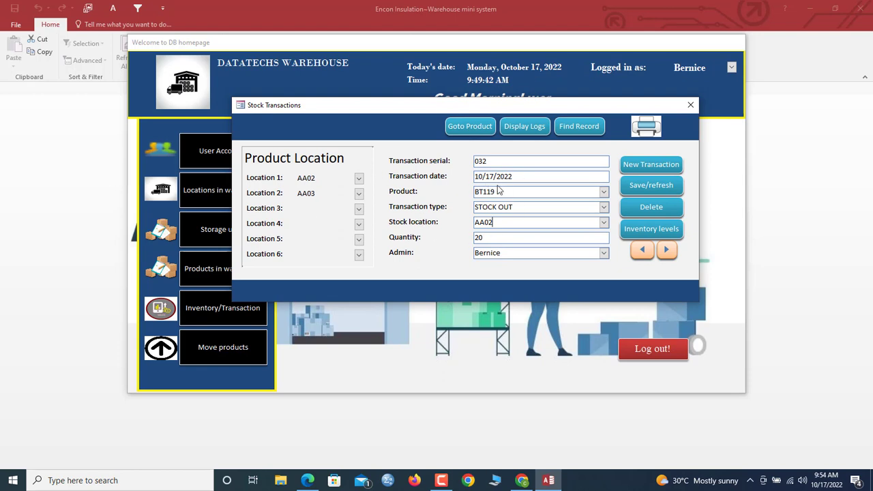
click(604, 208)
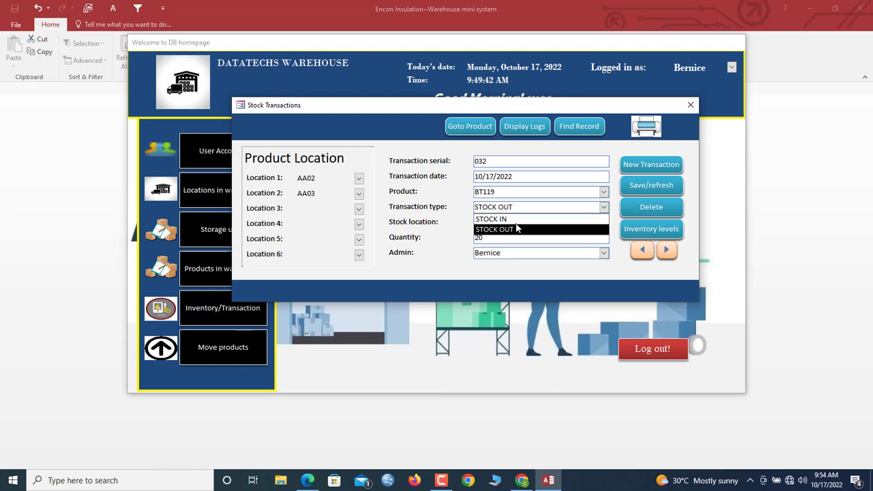
click(545, 204)
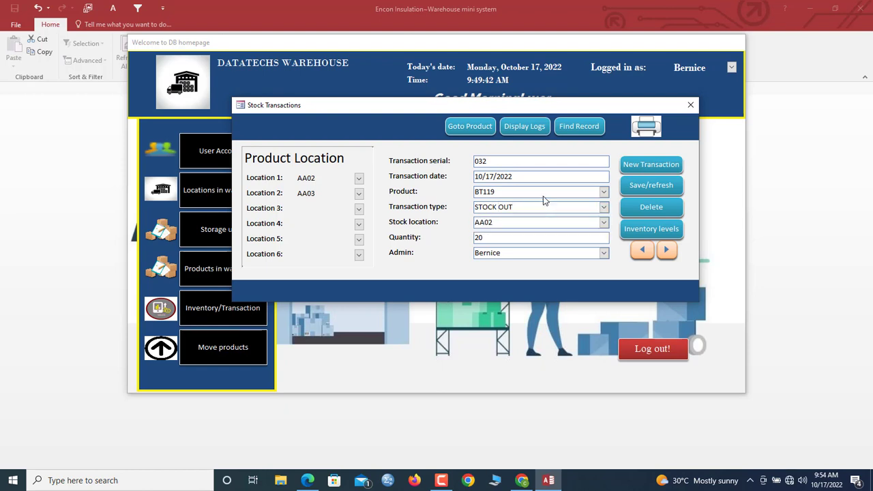
- Open the QOH by location report and filter it to AA01, then YOS06
click(651, 230)
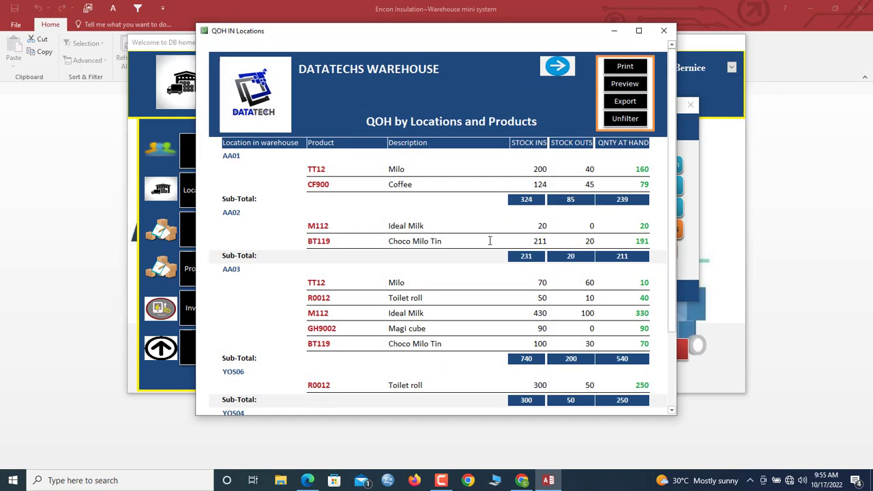
click(234, 157)
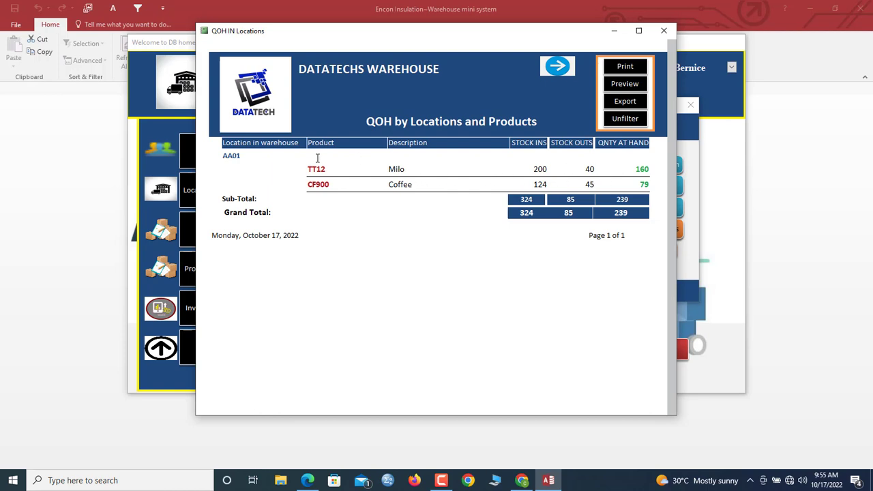
click(625, 118)
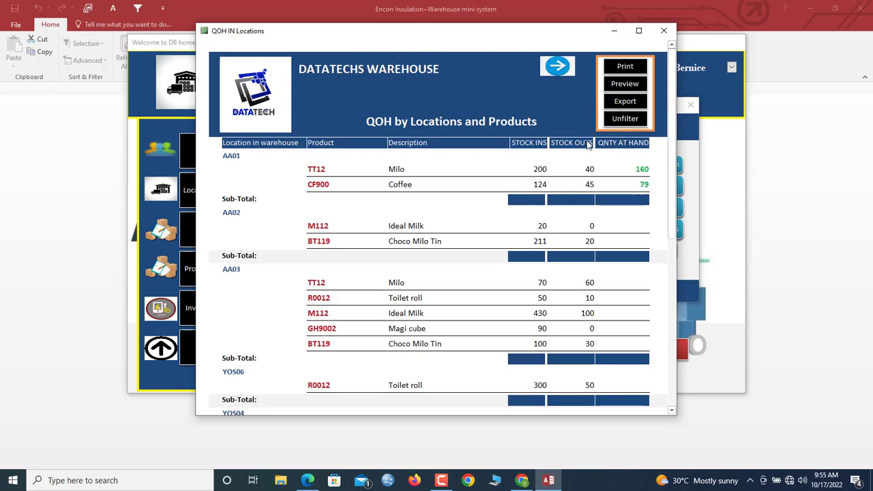
scroll(239, 273, down, 5)
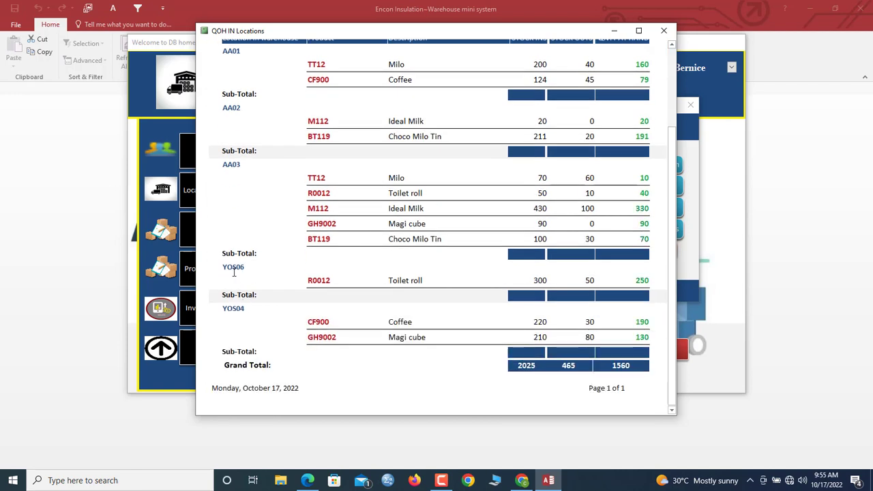
click(233, 268)
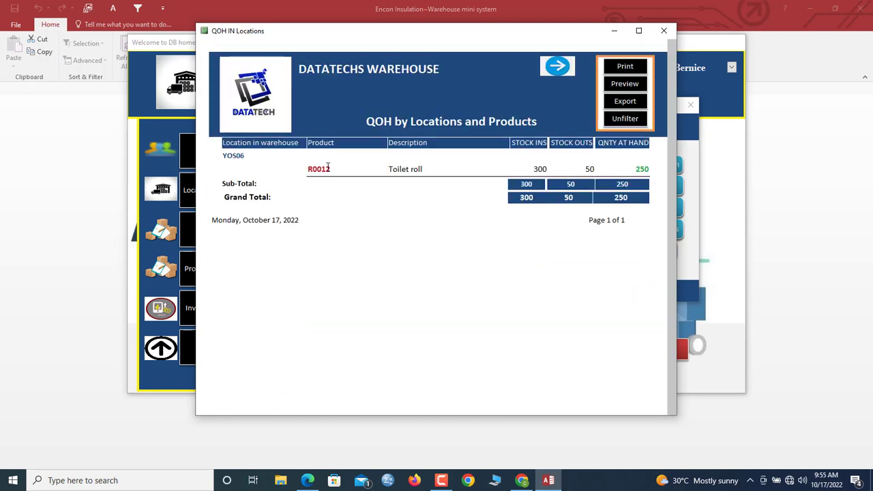
click(625, 118)
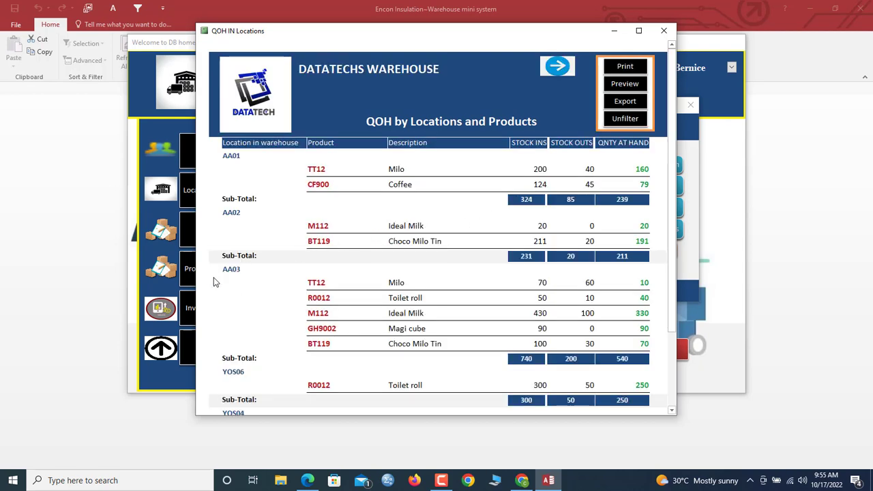
- Filter to AA03, showing the 540 total, and view it in print preview
click(226, 269)
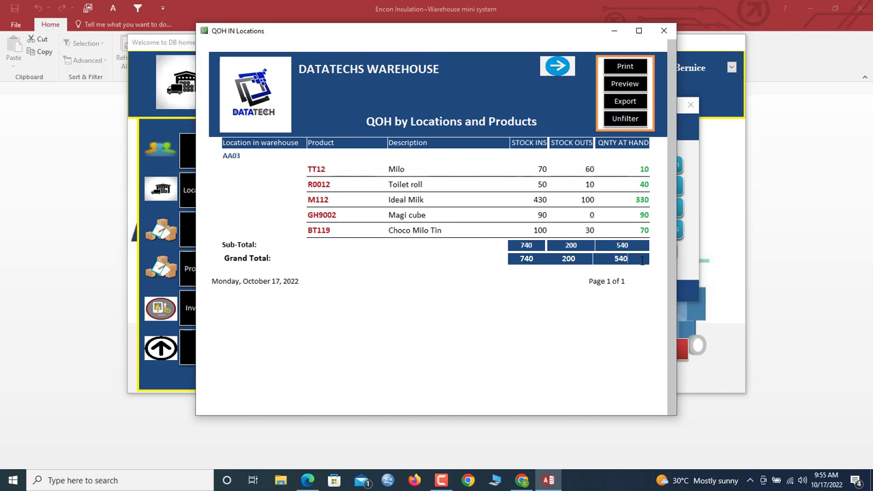
drag(642, 261, 603, 262)
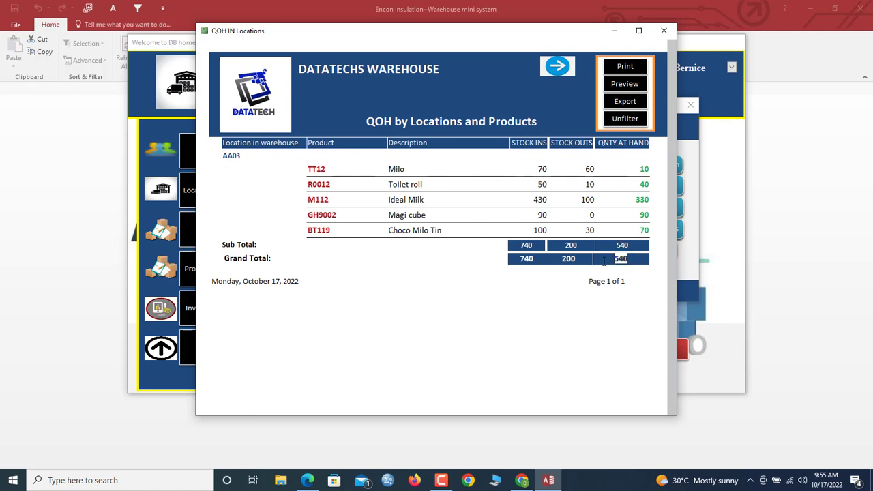
click(630, 84)
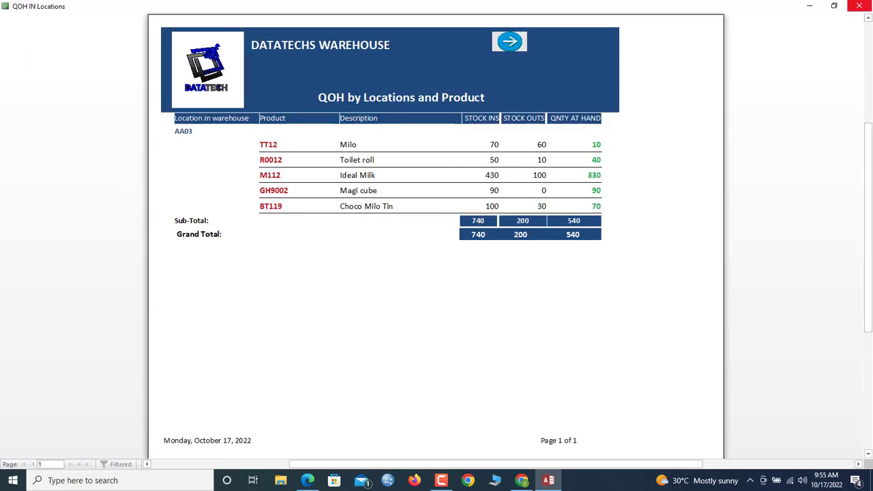
click(858, 6)
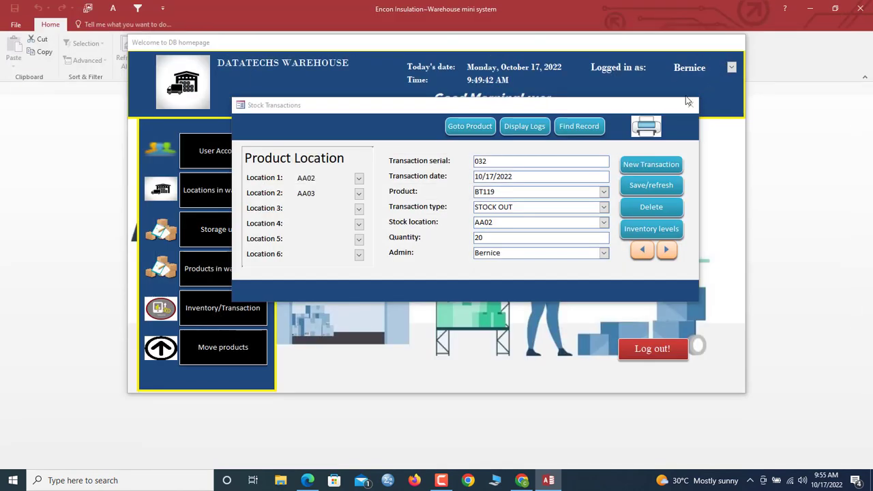
- Close Stock Transactions, open the outgoing transfer form and start a new record
click(688, 104)
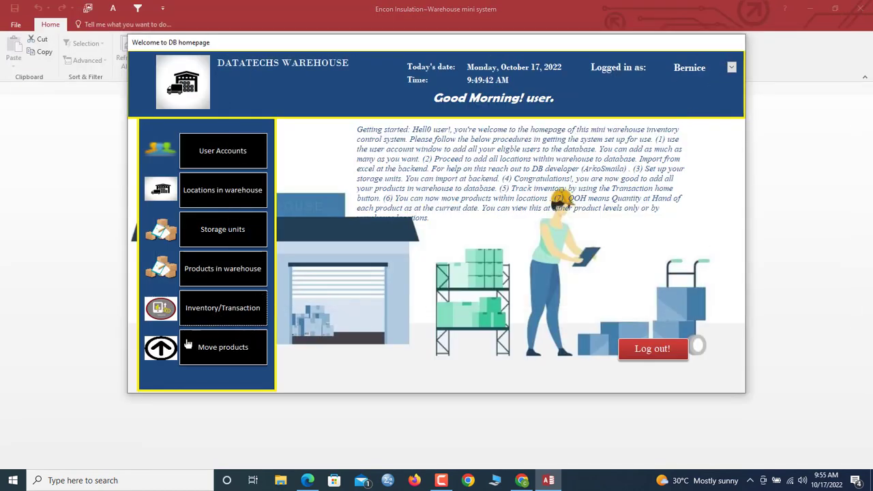
click(229, 349)
drag(454, 96, 471, 97)
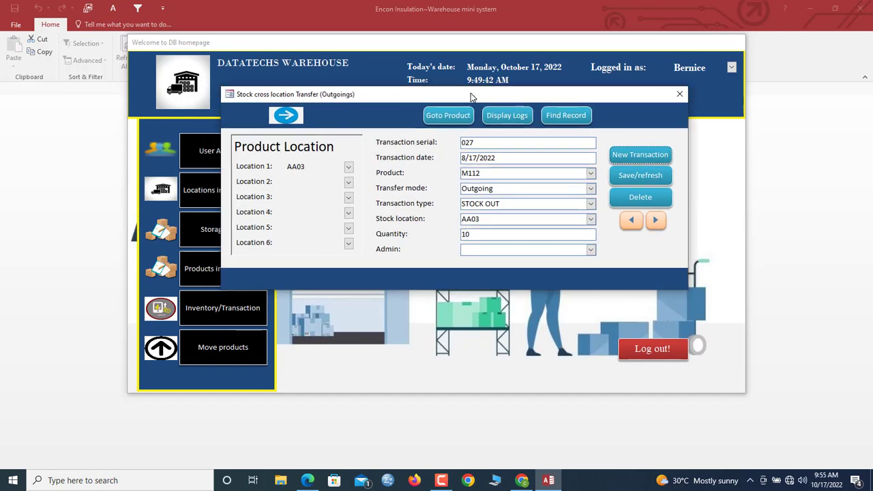
click(523, 175)
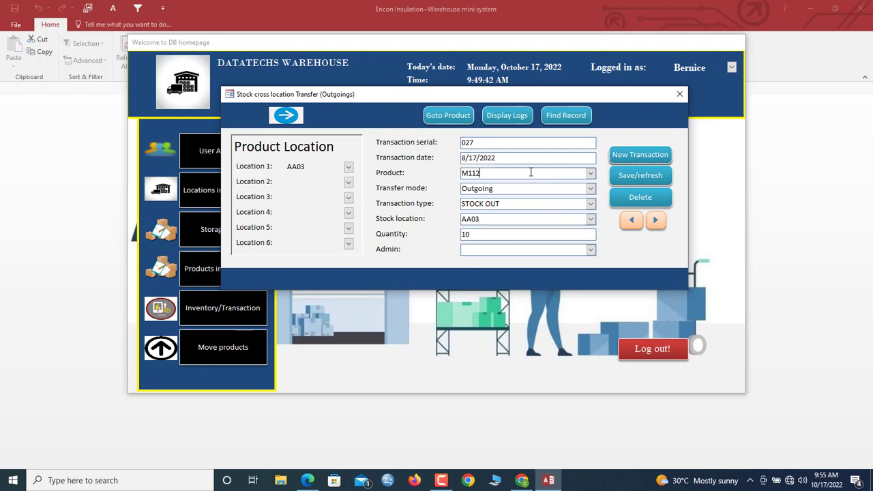
click(634, 157)
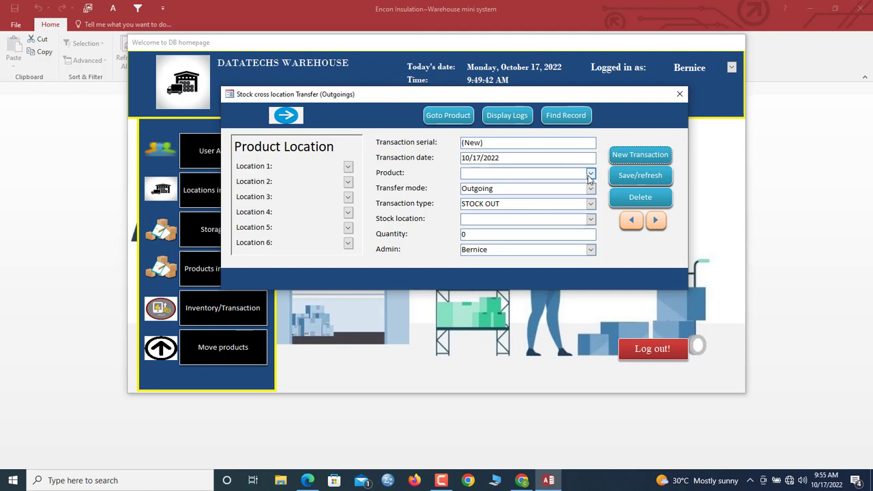
- Transfer out 40 units of R0012 from AA03 and save it
click(590, 174)
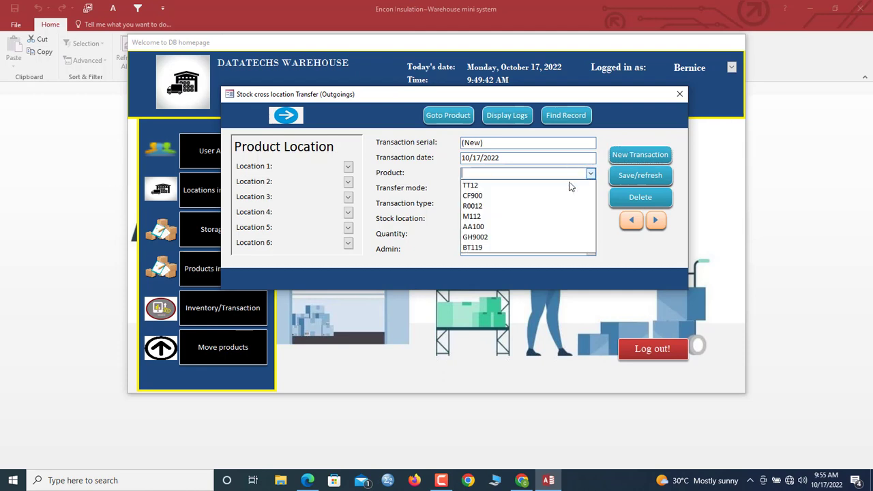
click(493, 206)
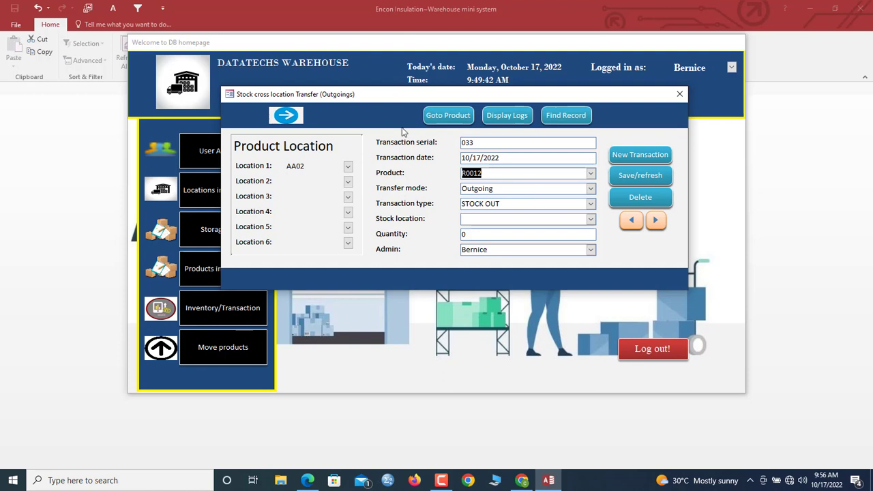
click(590, 220)
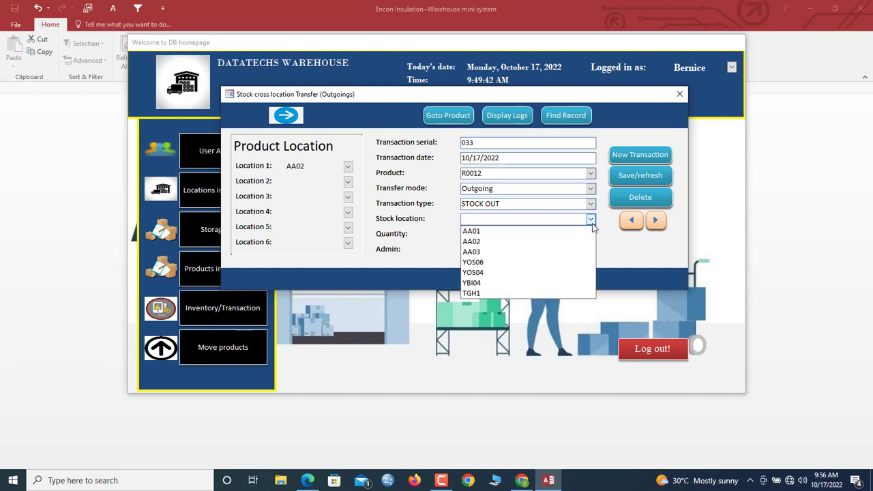
click(483, 252)
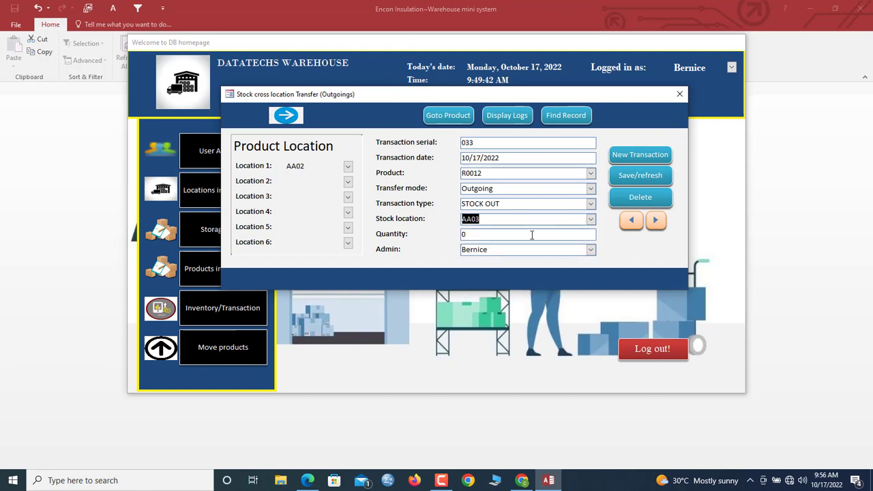
key(Tab)
text(40)
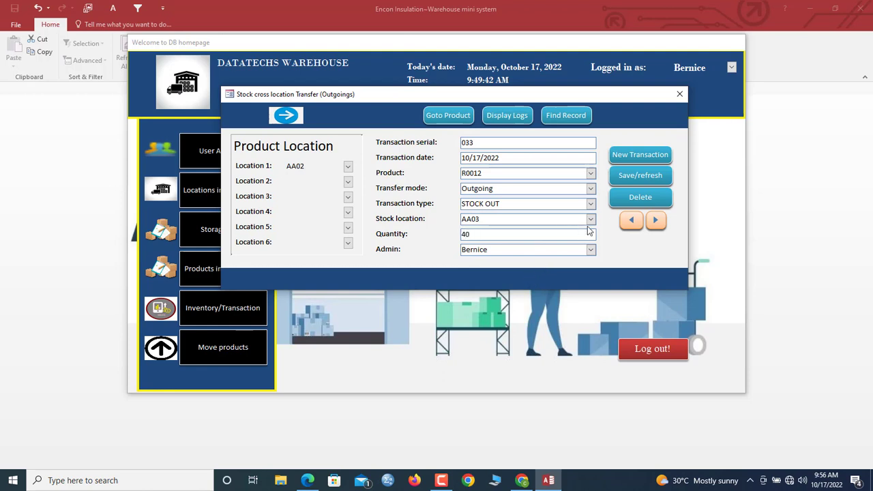
click(647, 175)
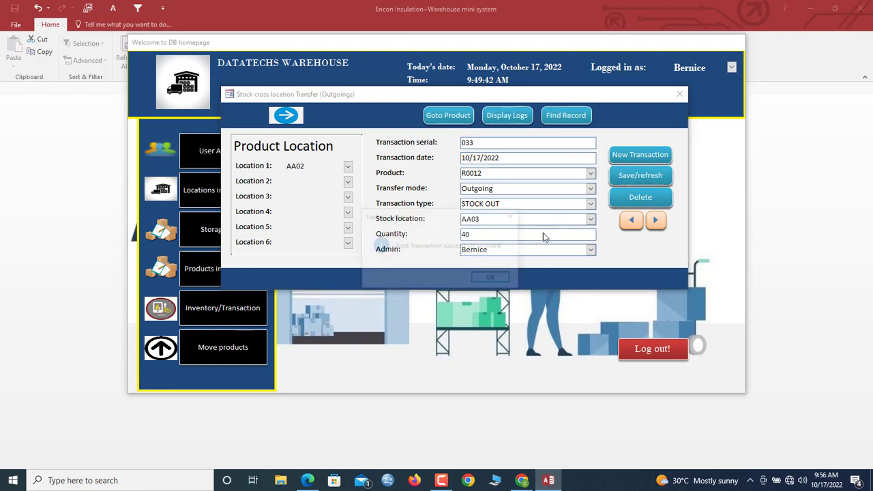
click(505, 278)
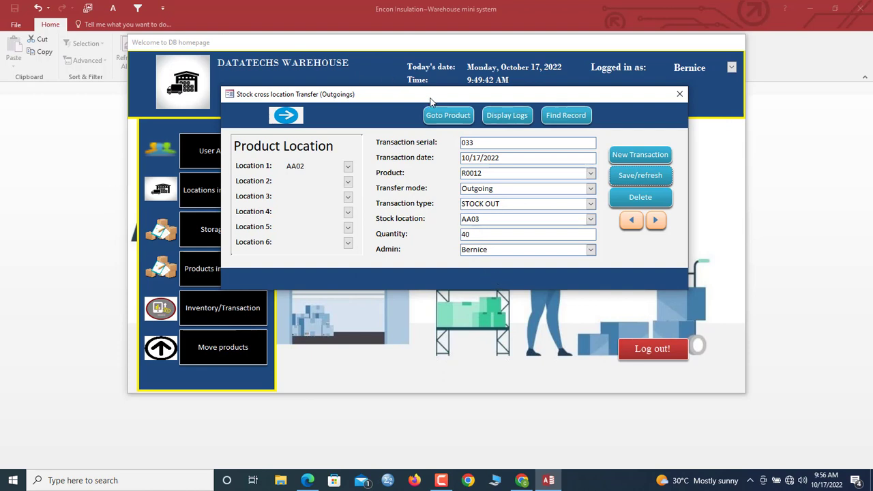
- Open Incomings and start a new incoming transfer for product R0012
click(290, 120)
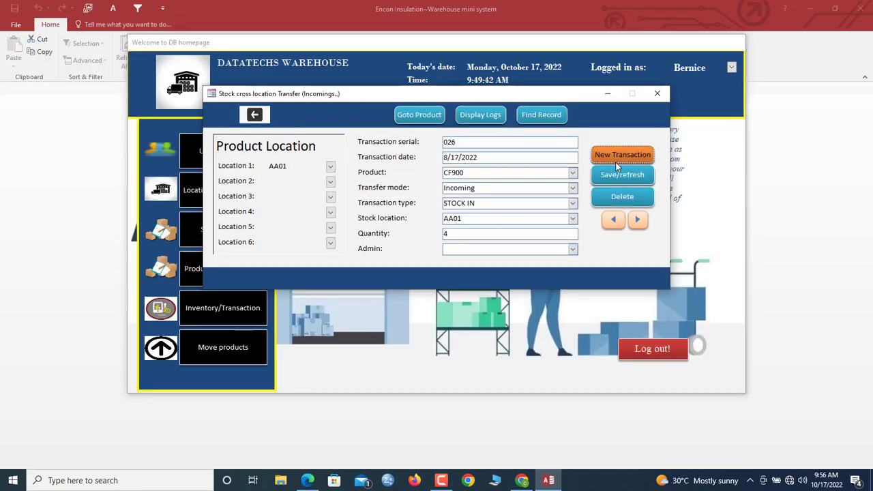
click(617, 162)
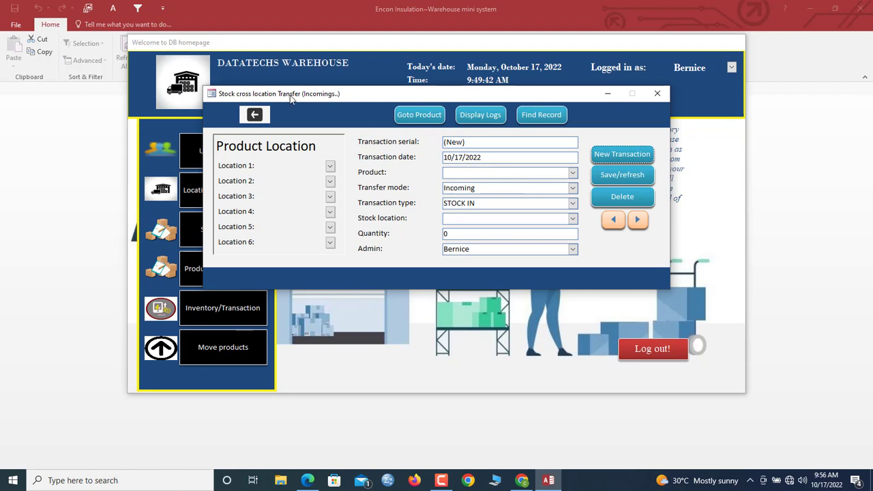
click(573, 172)
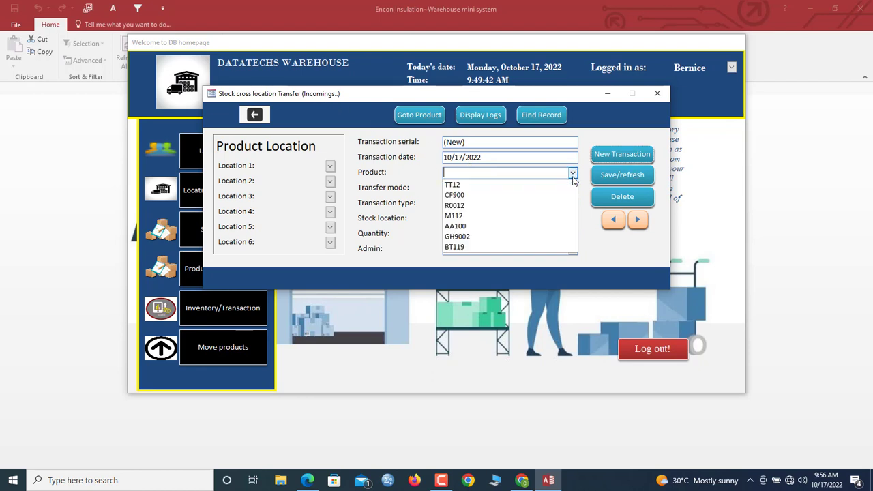
click(505, 205)
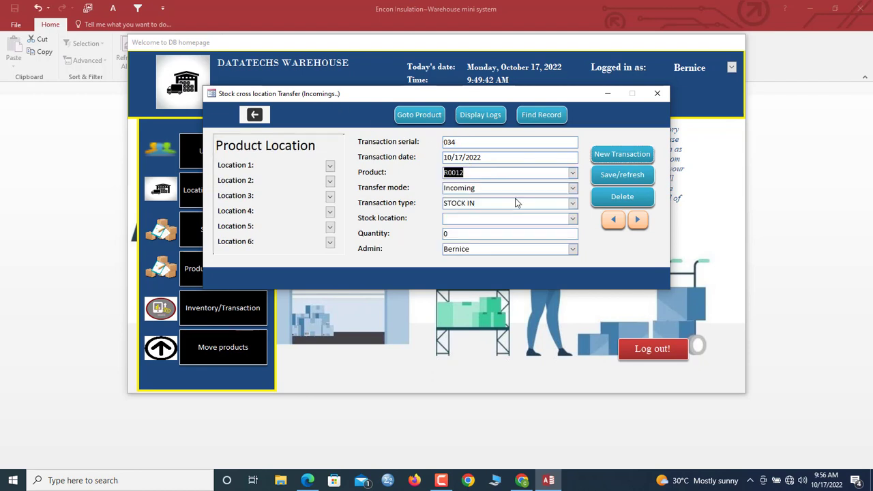
- Receive 40 units into AA03, save it, and check the incoming transfer log
click(573, 220)
click(465, 249)
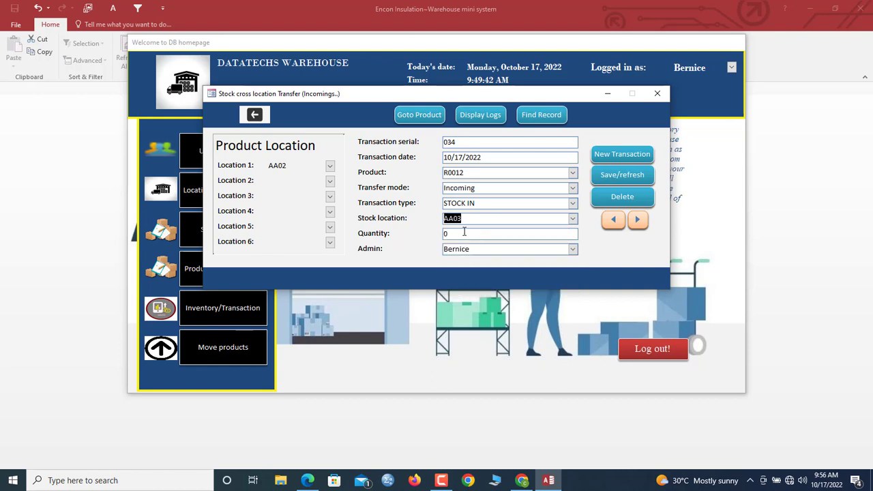
click(414, 232)
text(40)
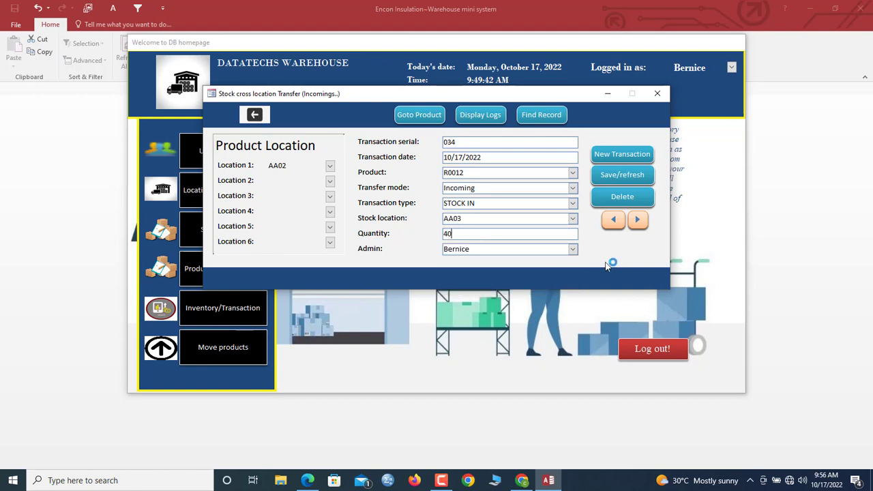
click(602, 179)
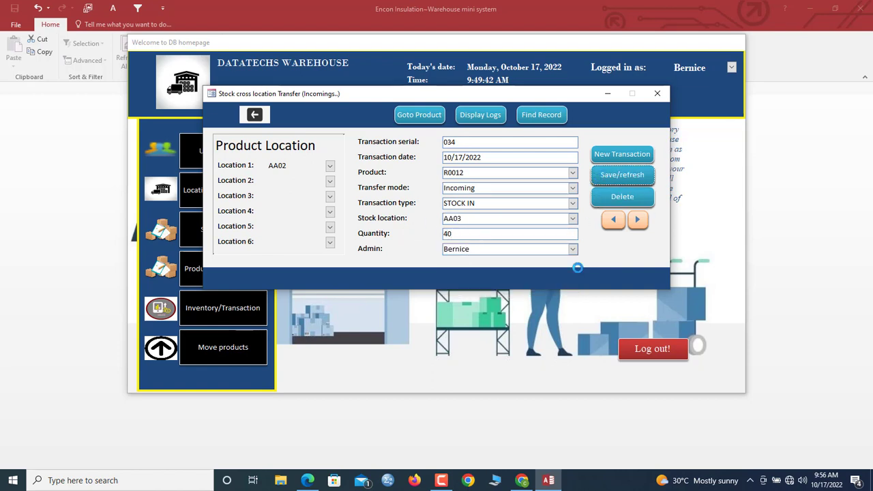
click(493, 279)
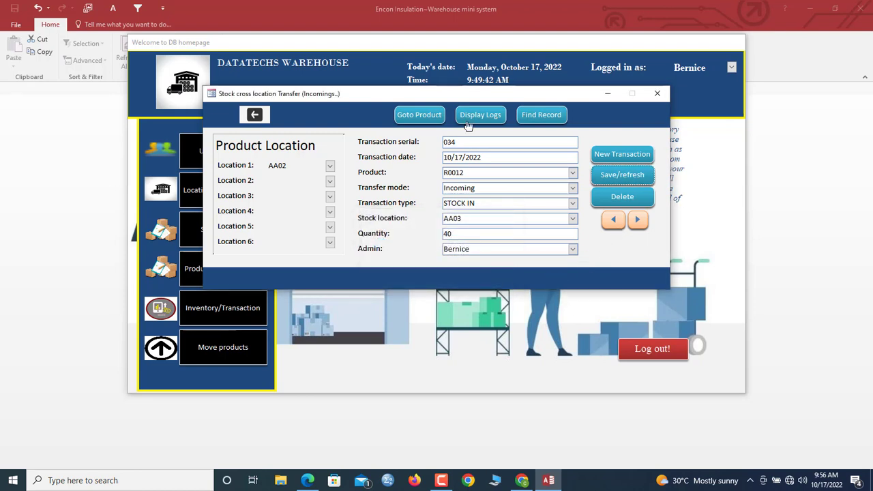
click(471, 118)
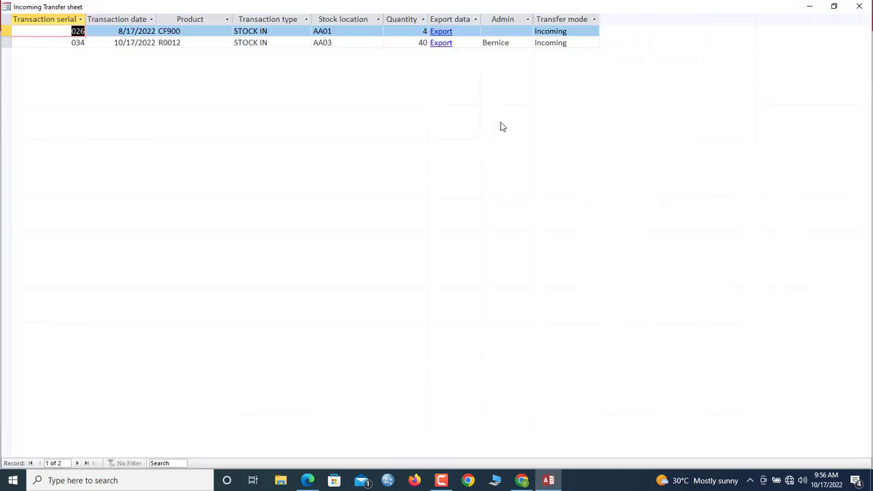
click(859, 6)
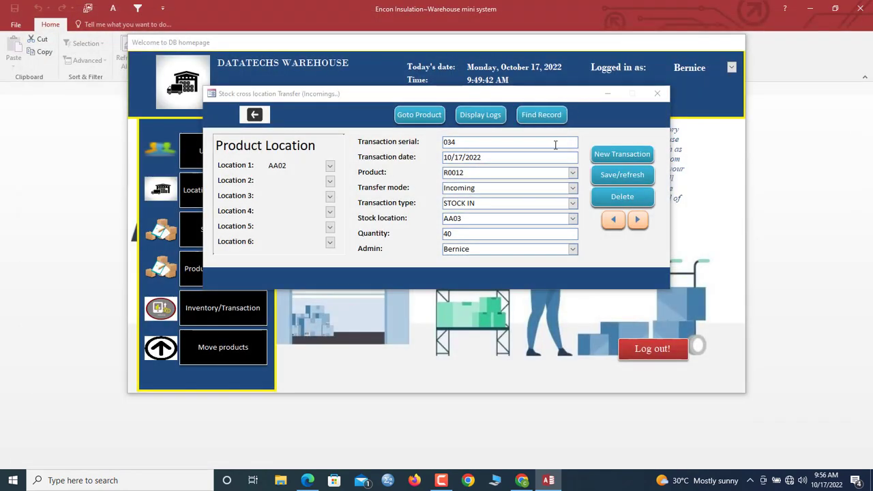
- Review R0012's stock summary and history, then close all windows back to the homepage
click(419, 115)
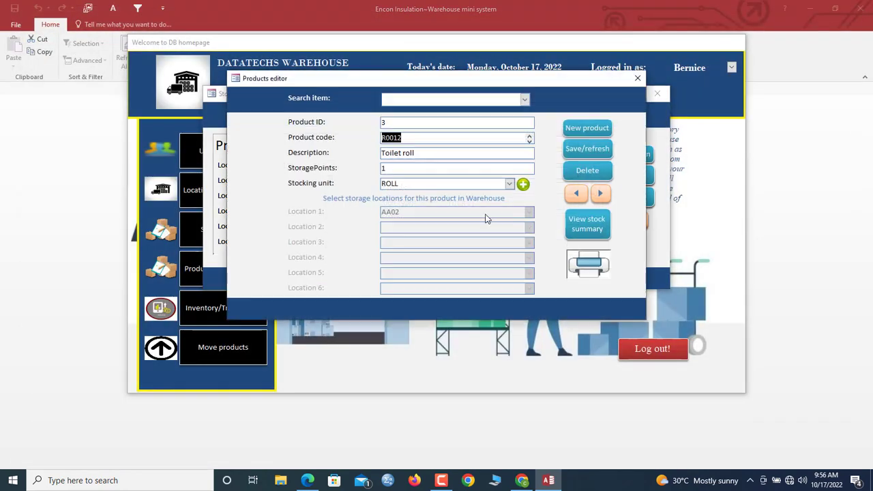
click(590, 236)
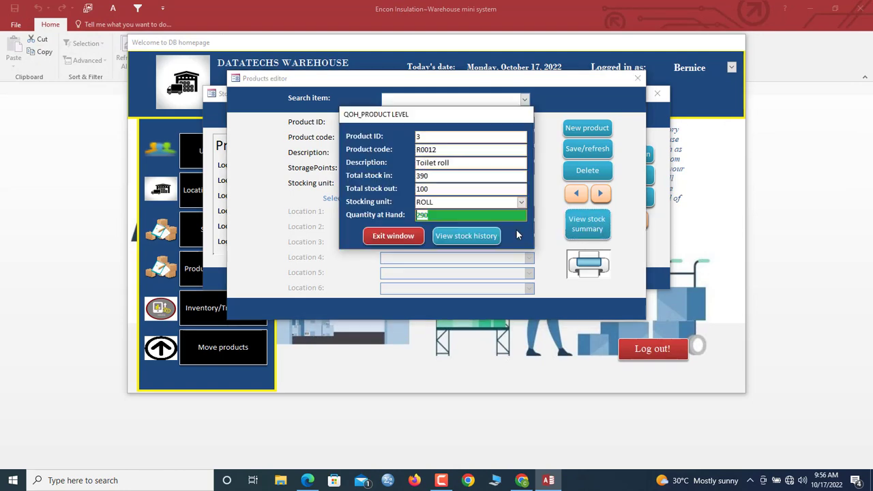
click(478, 237)
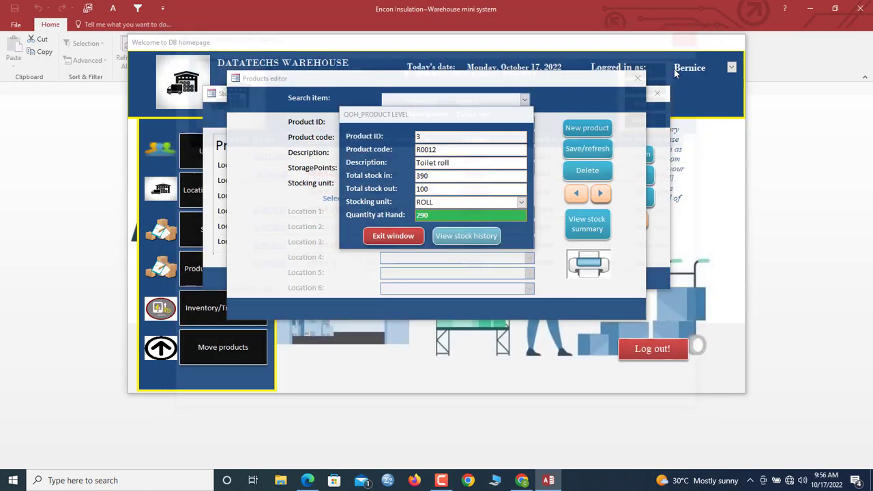
click(696, 31)
click(393, 235)
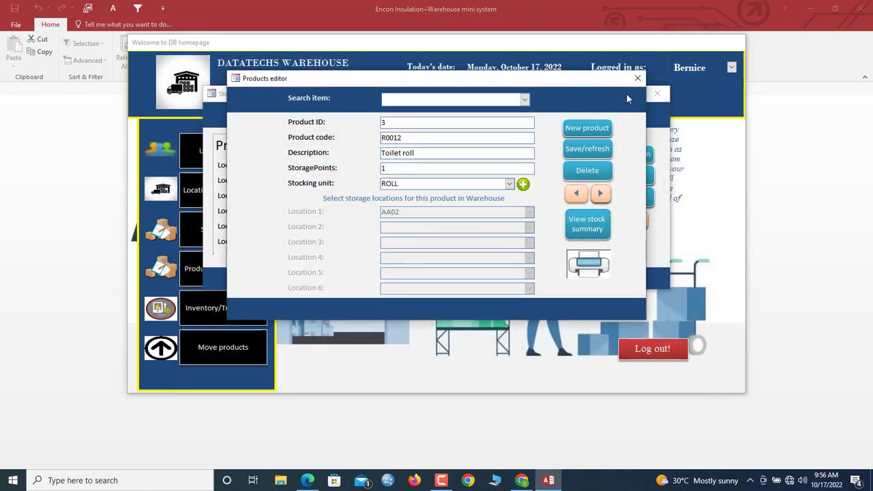
click(637, 77)
click(656, 94)
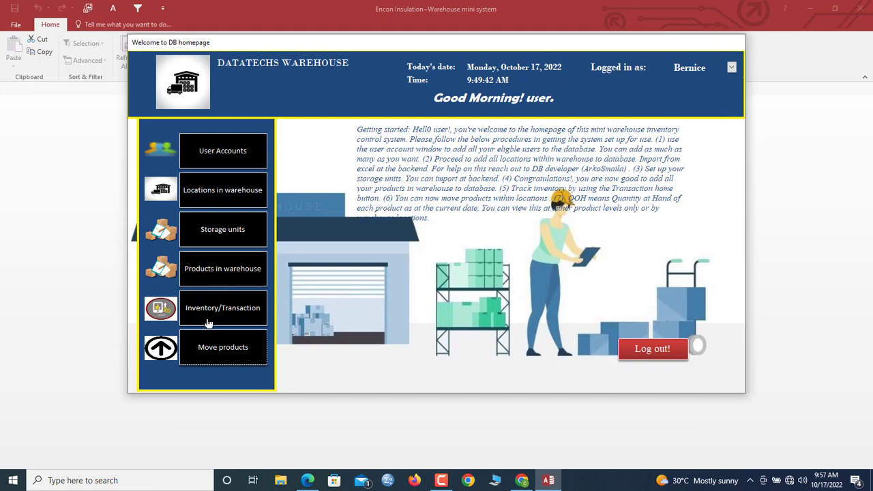
- Open the products editor and start a new product with code YT99
click(225, 271)
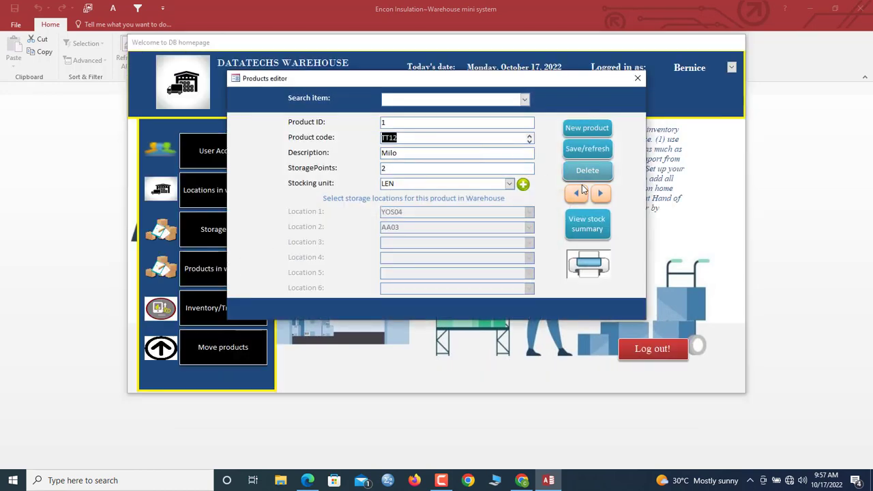
click(602, 194)
click(602, 194)
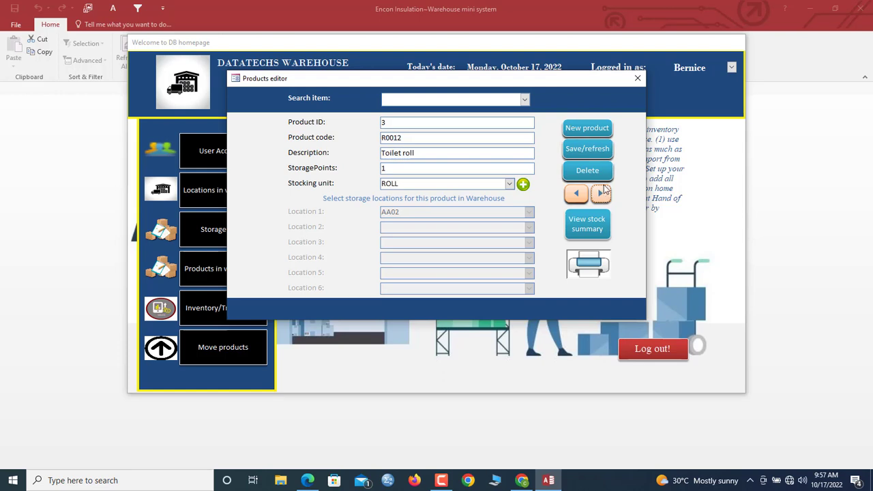
click(587, 129)
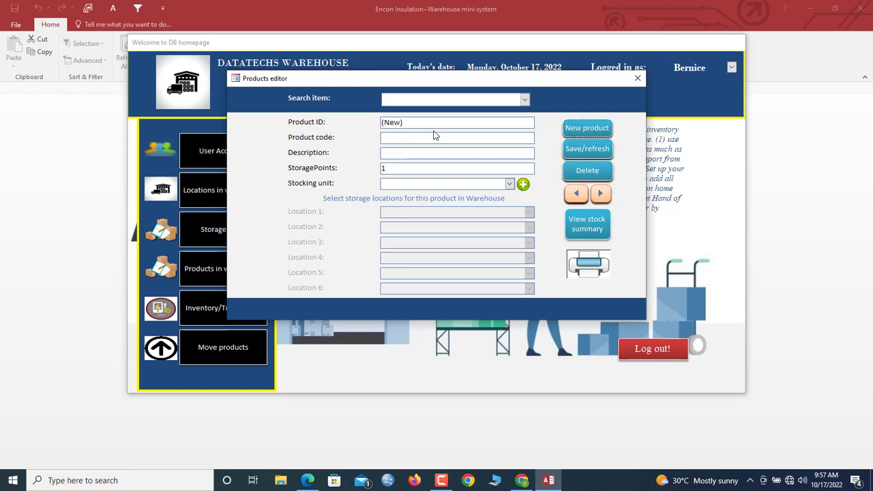
click(407, 137)
text(y)
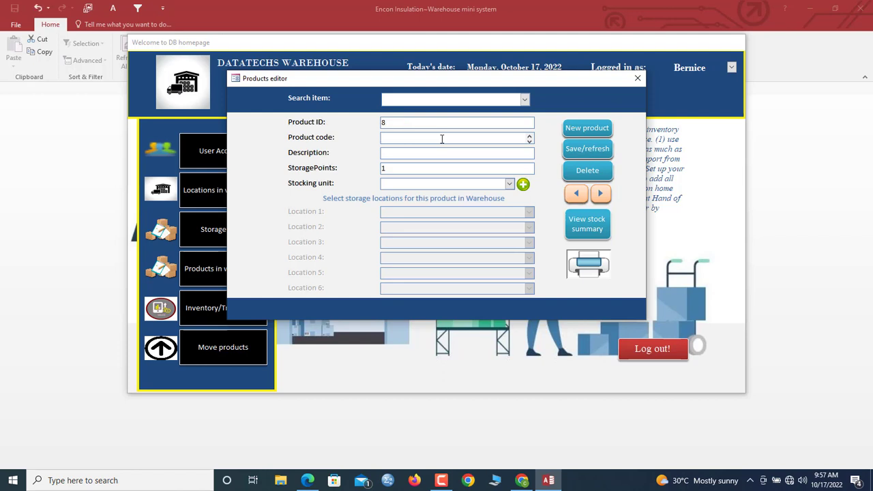
text(T99)
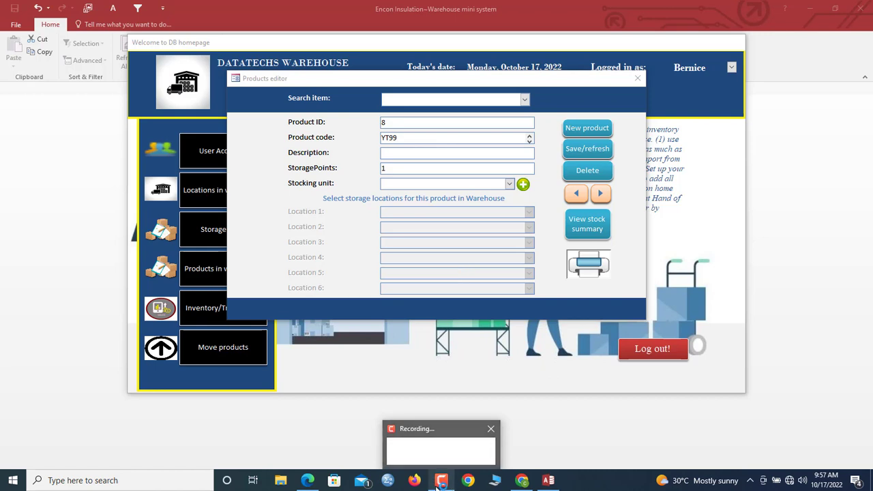
click(492, 154)
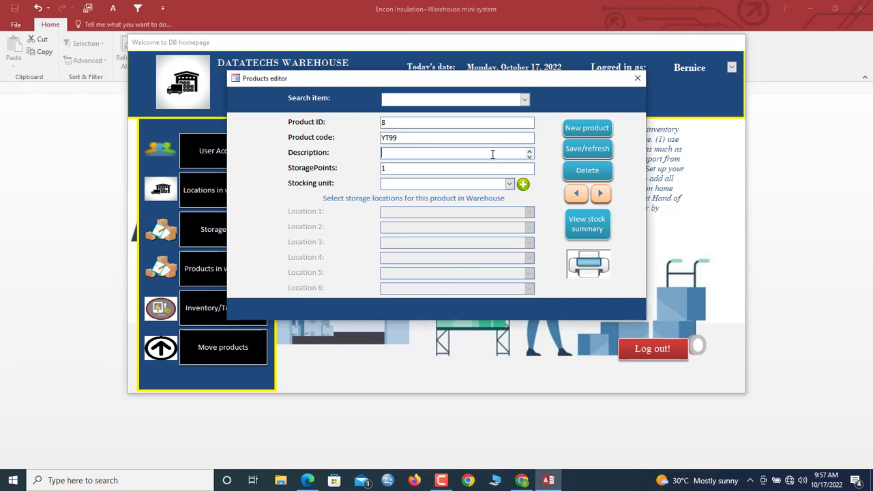
- Set the stocking unit to Container and Location 1 to AA01
click(509, 185)
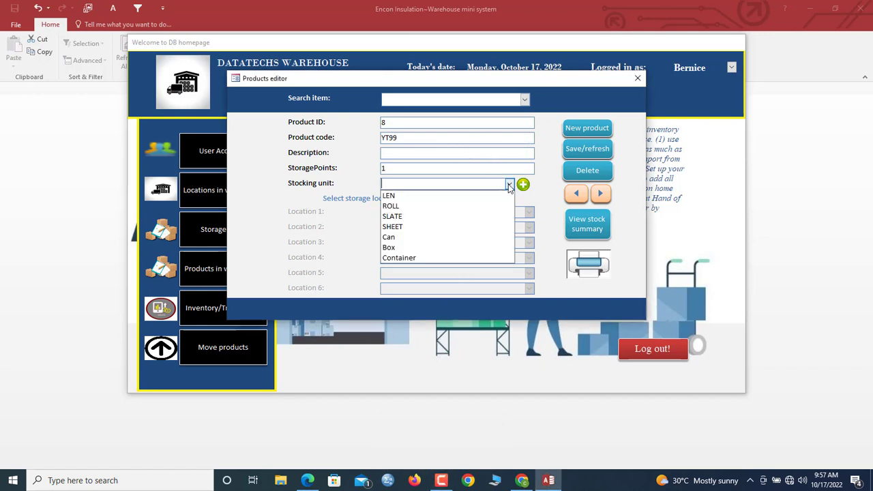
click(425, 263)
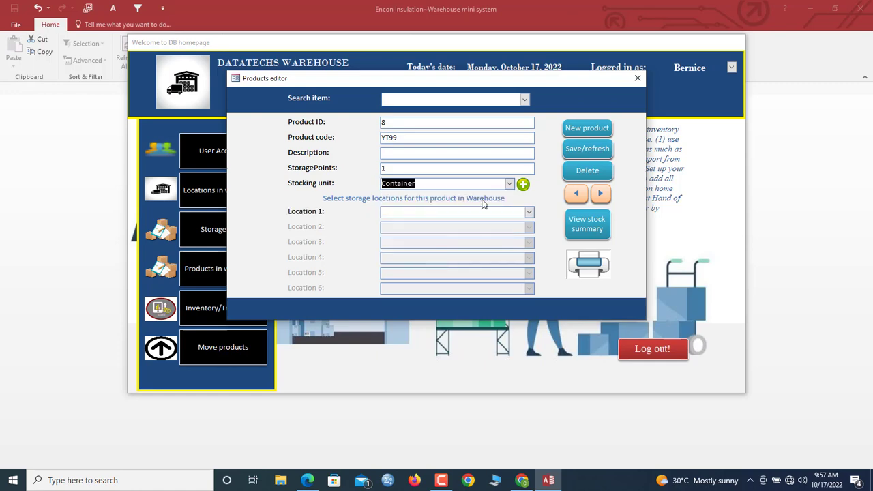
click(523, 185)
click(523, 37)
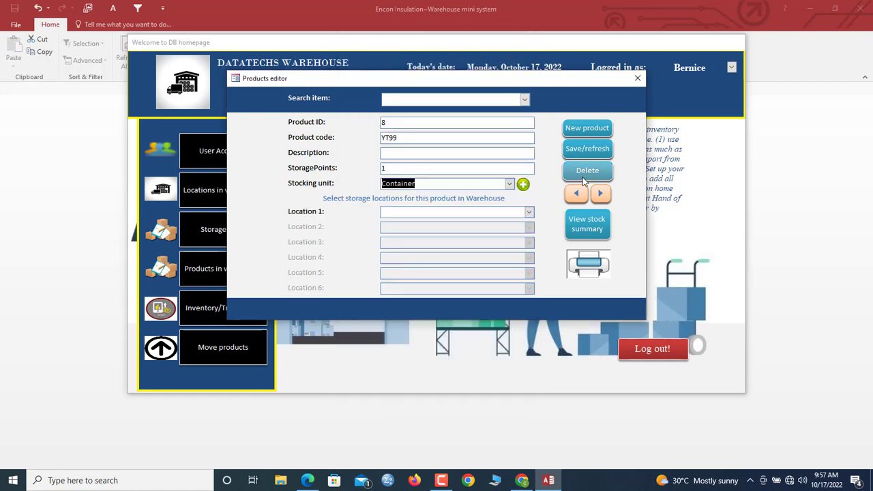
click(529, 213)
click(469, 223)
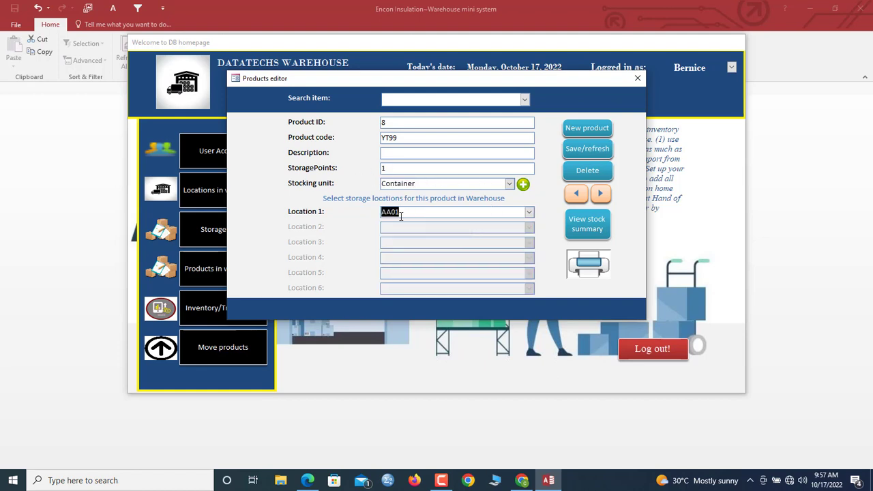
- Set 4 storage points with Locations 2-4 as AA03, YOS06 and YOS04
click(341, 168)
text(4)
key(Tab)
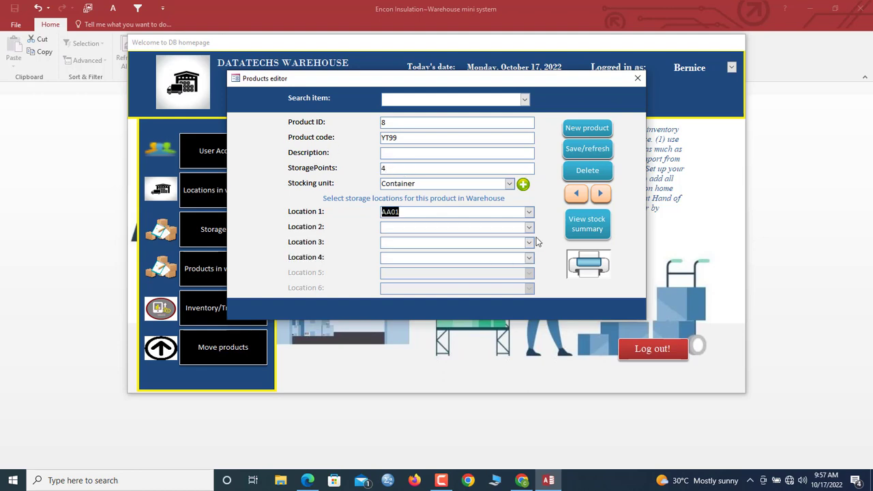
click(529, 227)
click(505, 261)
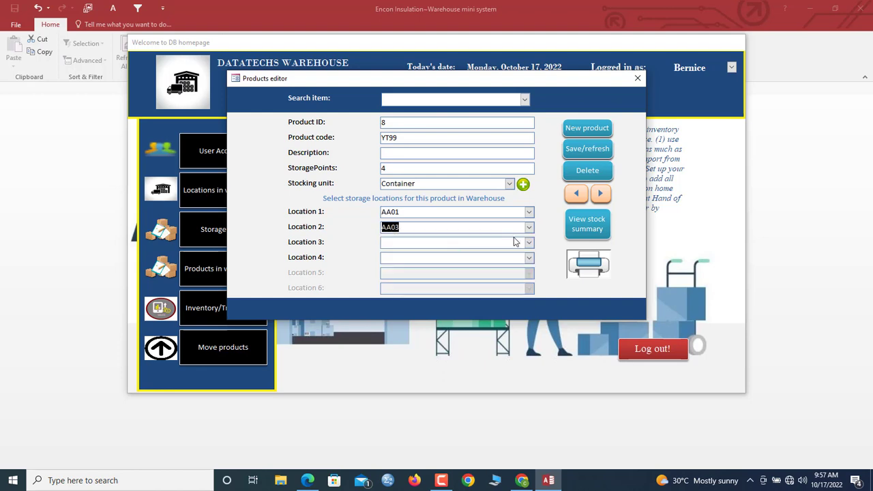
click(529, 243)
click(487, 286)
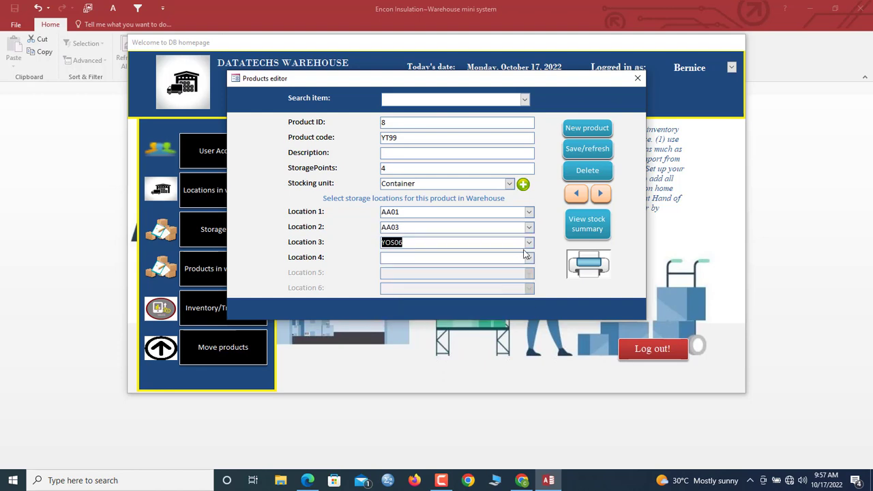
click(529, 258)
click(437, 305)
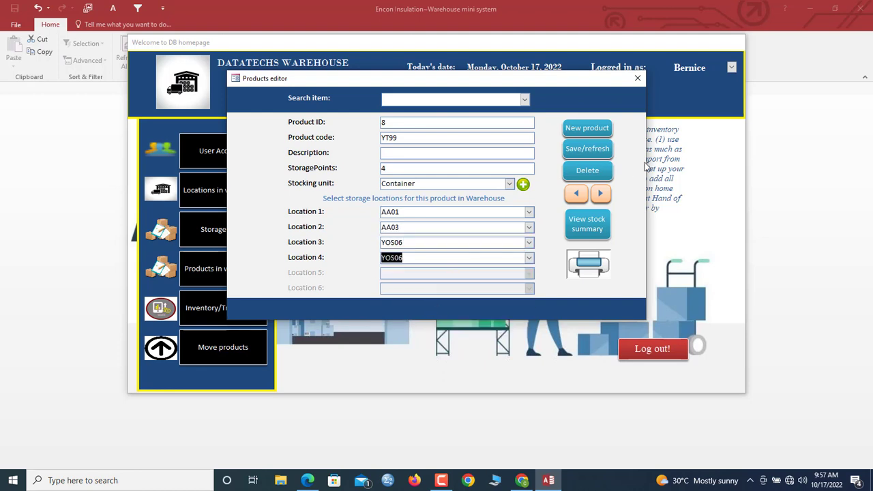
click(530, 257)
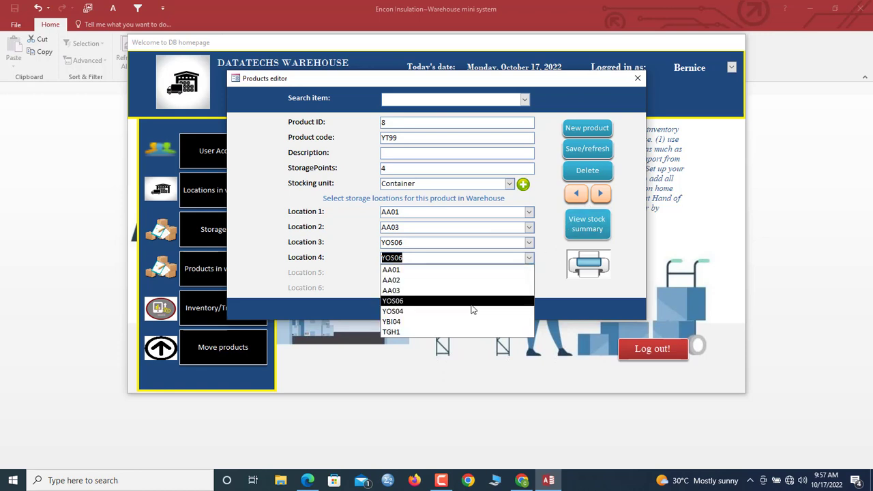
click(449, 320)
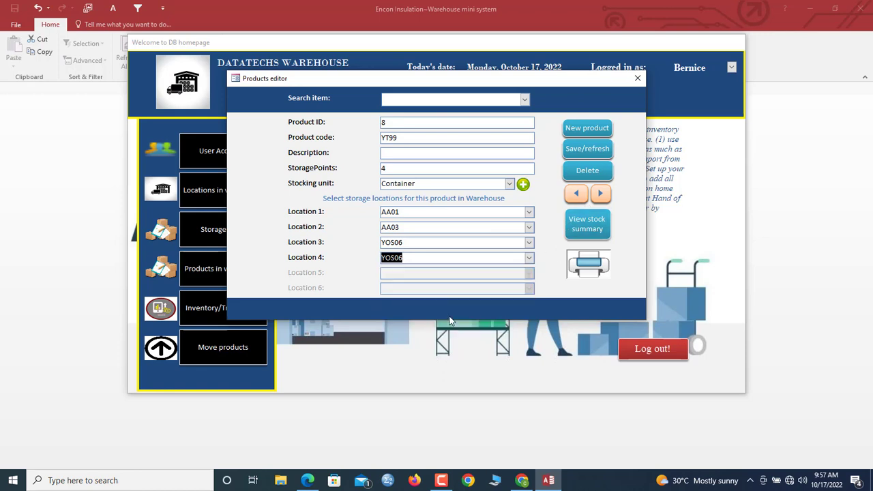
- Save the new YT99 product and close the editor
click(588, 150)
click(477, 279)
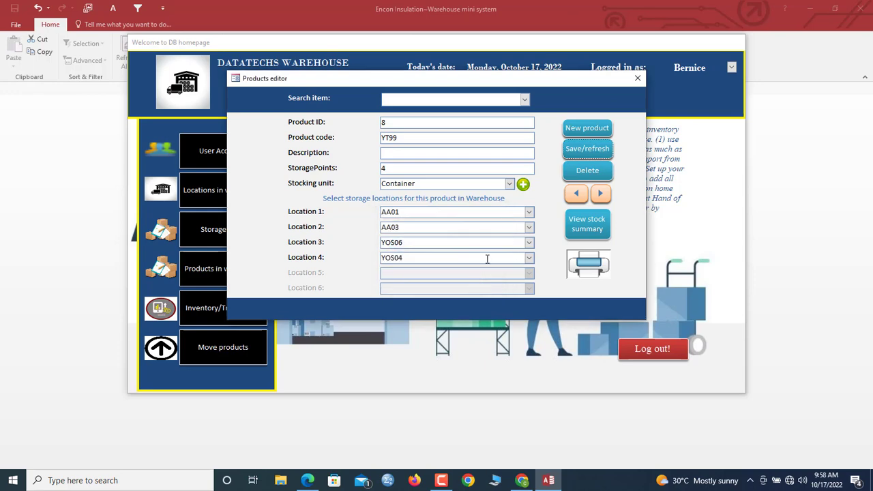
click(634, 80)
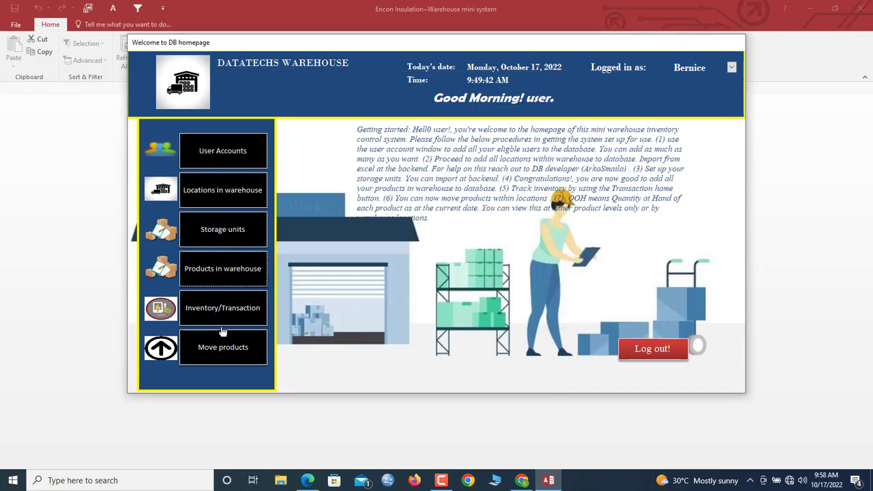
- Open Stock Transactions and start a STOCK IN transaction for YT99
click(220, 315)
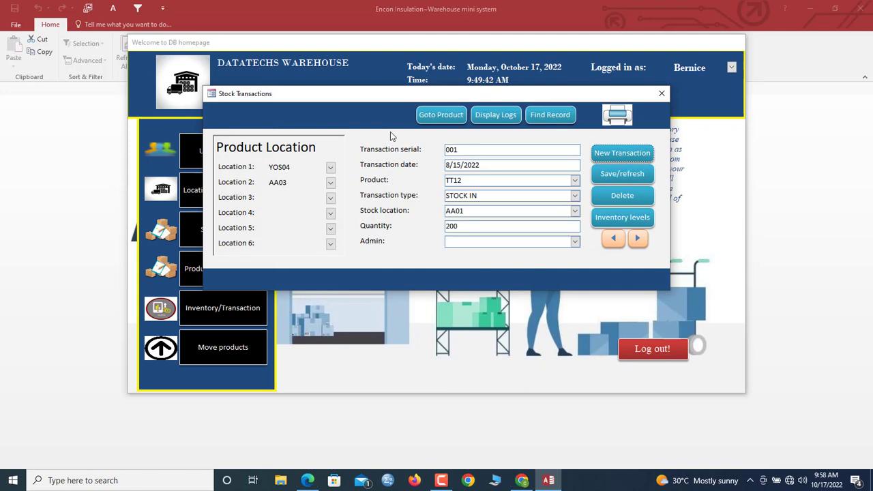
click(634, 156)
click(575, 180)
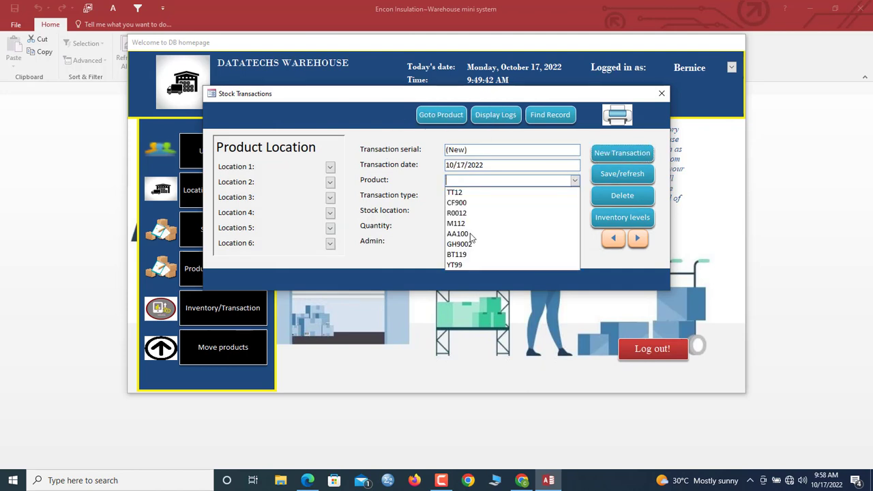
click(461, 265)
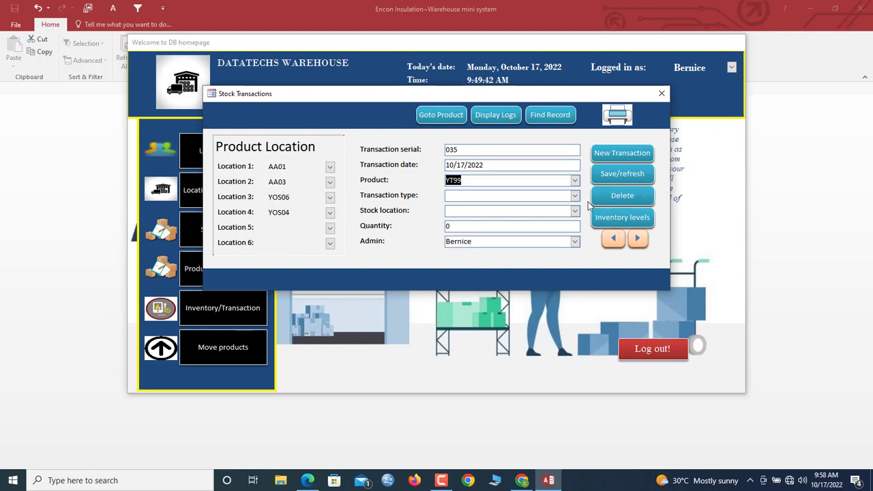
click(575, 196)
click(491, 207)
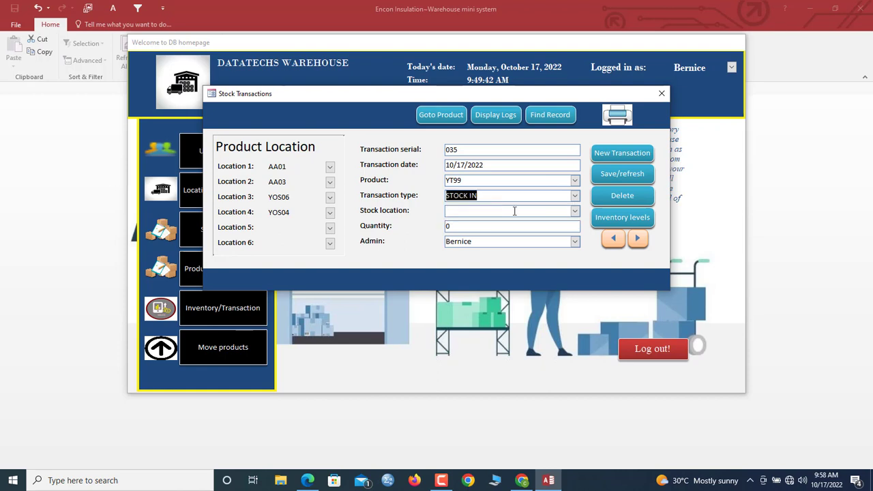
click(491, 209)
- Stock 400 units into YOS04 and save the transaction
click(575, 211)
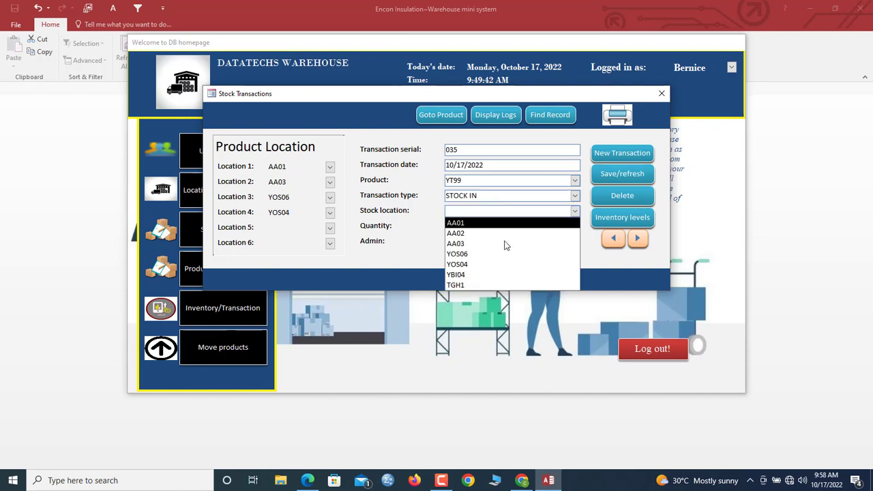
click(475, 264)
key(Tab)
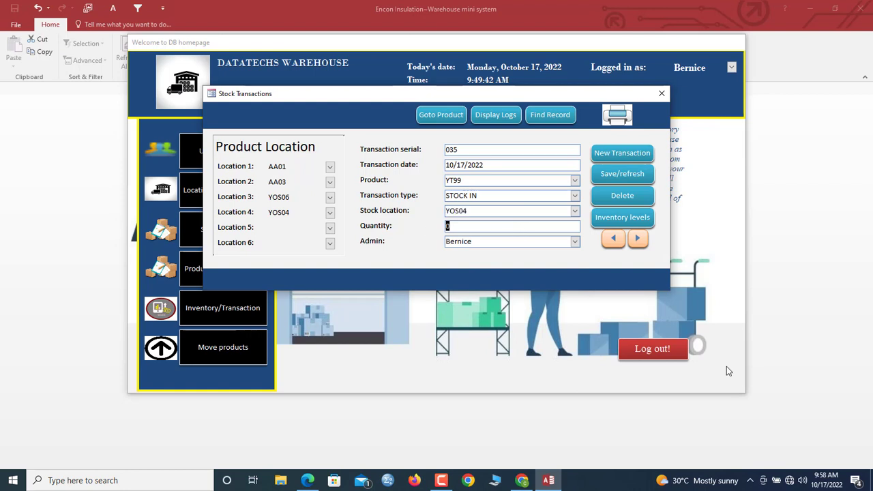
text(400)
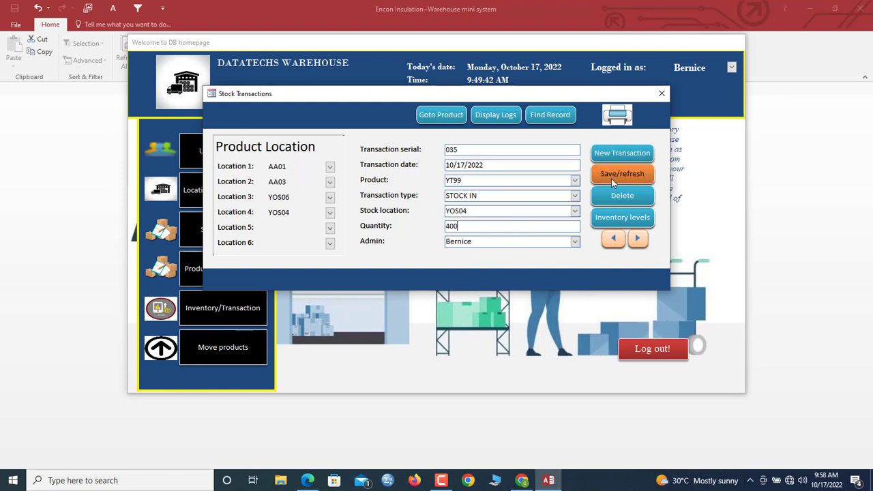
click(620, 174)
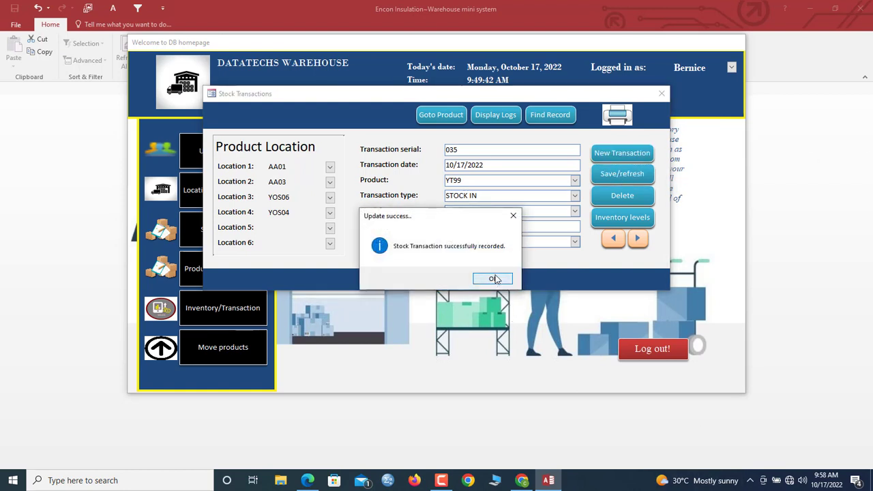
click(494, 277)
- Show YT99's quantity on hand summary and stockings report
click(450, 118)
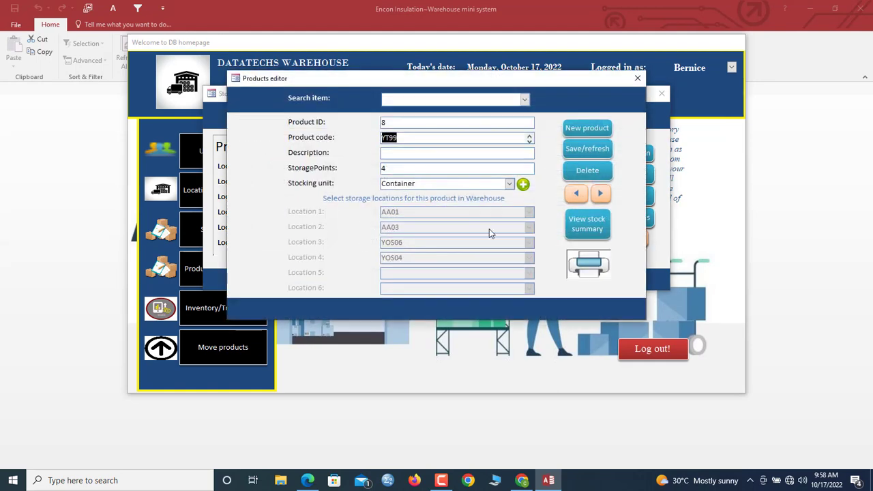
click(589, 231)
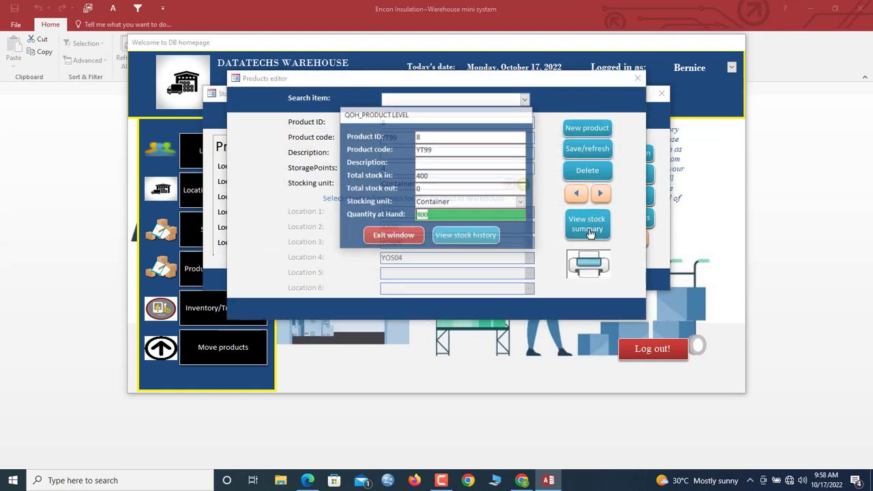
click(456, 230)
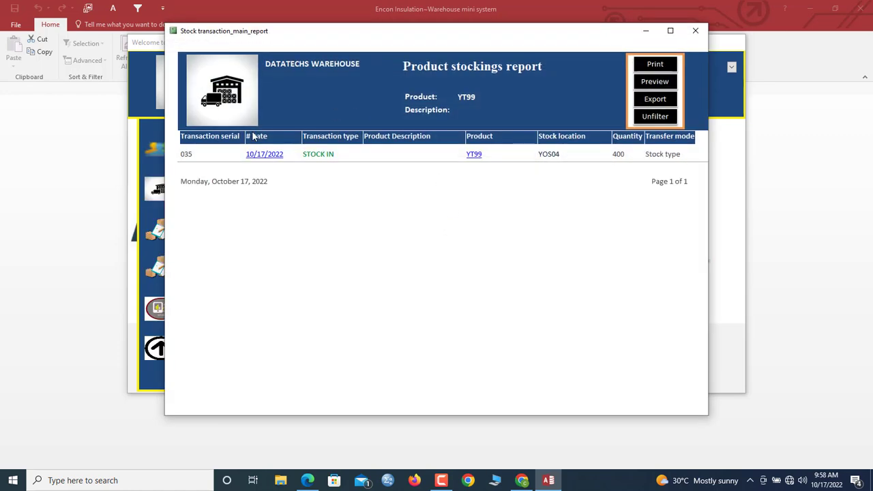